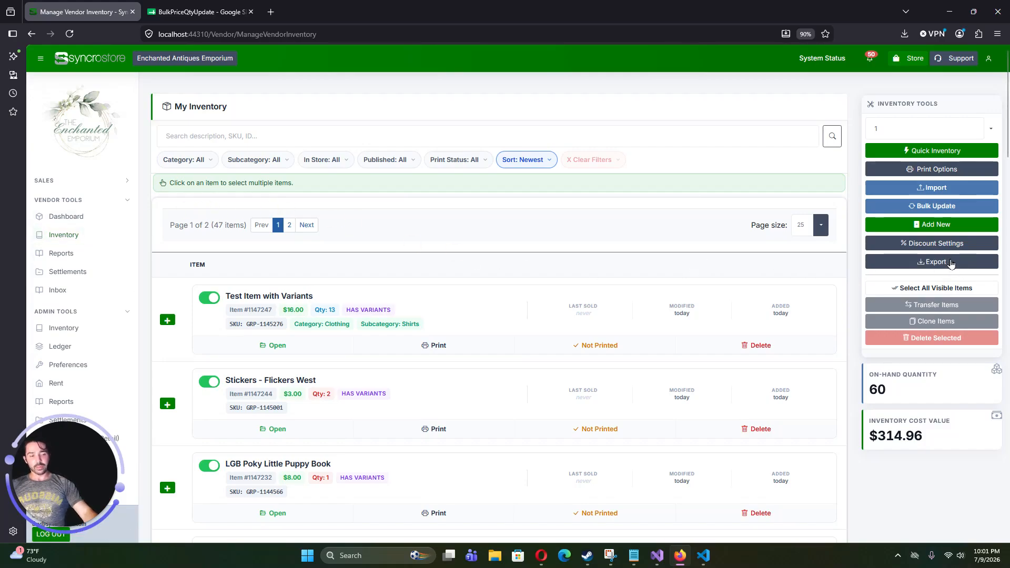
Step: Review the inventory export options for full inventory export and for bulk update, without exporting
left_click(951, 264)
left_click_drag(808, 267, 746, 271)
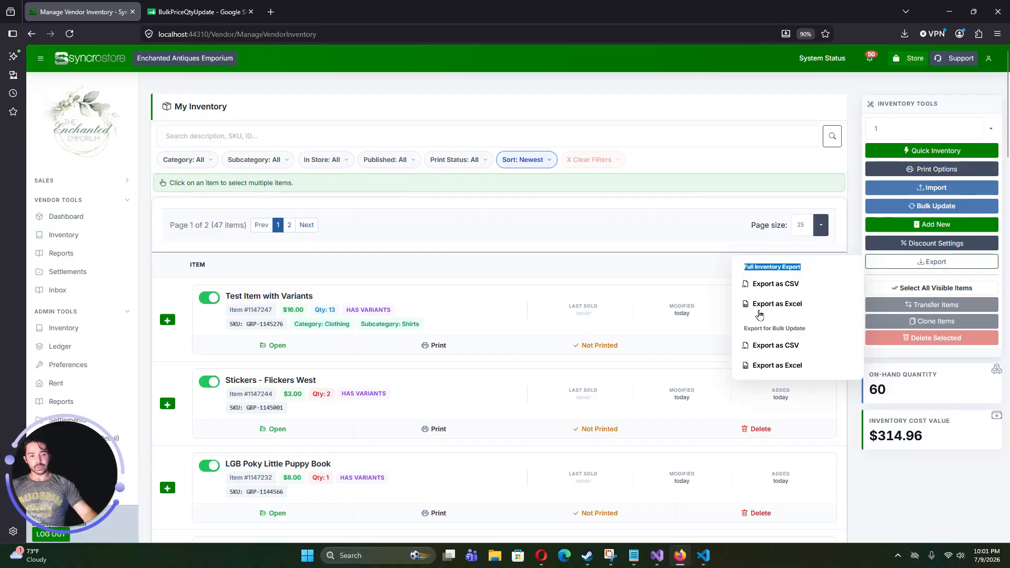
left_click_drag(815, 329, 736, 329)
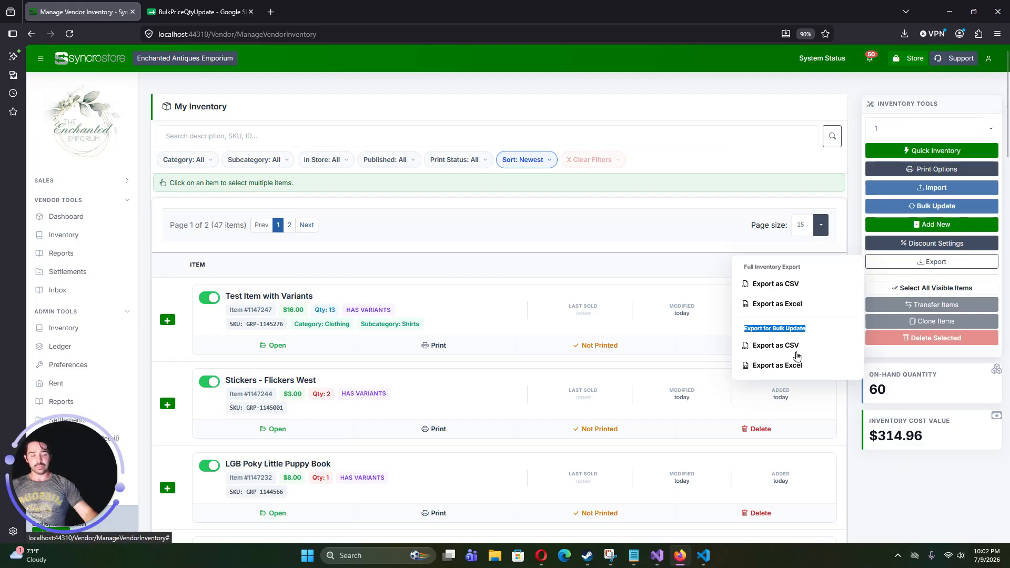
left_click(907, 277)
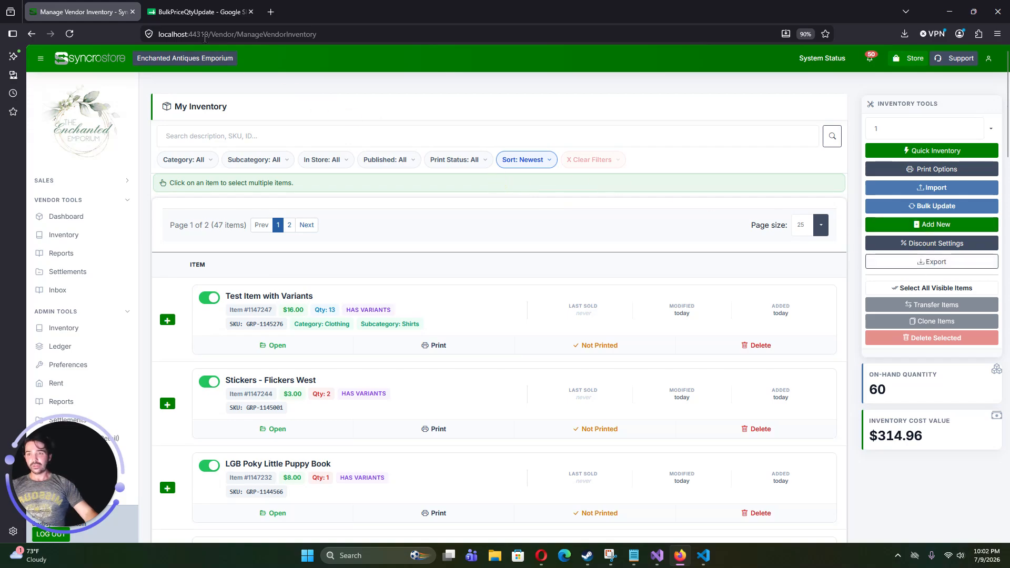
Step: Switch to the BulkPriceQtyUpdate spreadsheet in Google Sheets and look through all its item rows and columns
left_click(197, 13)
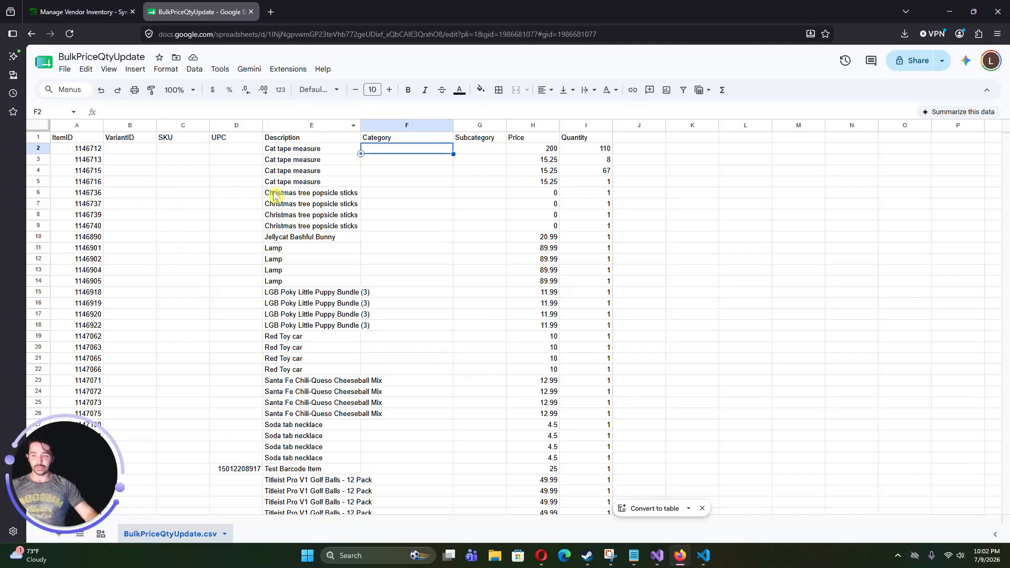
scroll(89, 183, "down", 10)
scroll(93, 185, "up", 7)
scroll(98, 188, "down", 5)
scroll(256, 308, "up", 8)
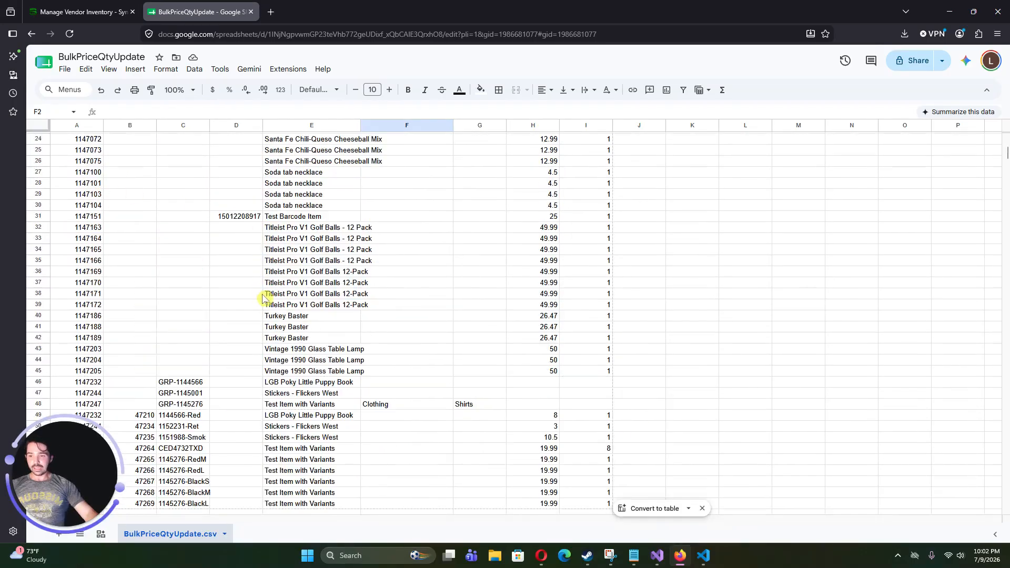
scroll(257, 307, "up", 4)
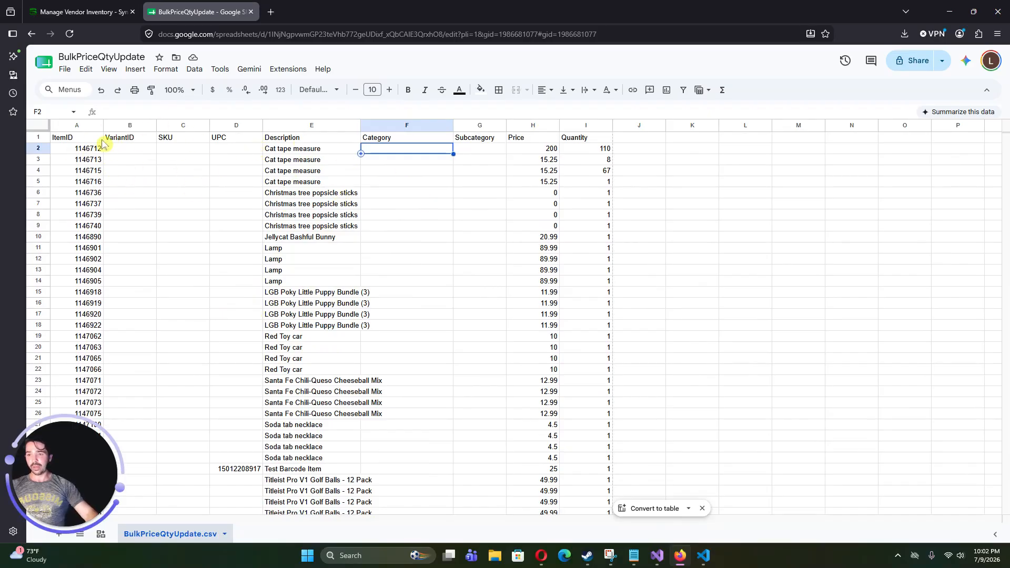
Step: Examine the ItemID values of the upper item rows along with the neighbouring VariantID column
left_click(72, 139)
left_click_drag(75, 149, 95, 240)
scroll(154, 244, "up", 10)
left_click_drag(121, 142, 119, 221)
left_click(92, 192)
left_click(85, 170)
left_click(93, 237)
left_click(92, 215)
left_click(92, 259)
left_click(94, 294)
left_click(94, 248)
left_click(94, 193)
left_click(94, 149)
left_click(94, 204)
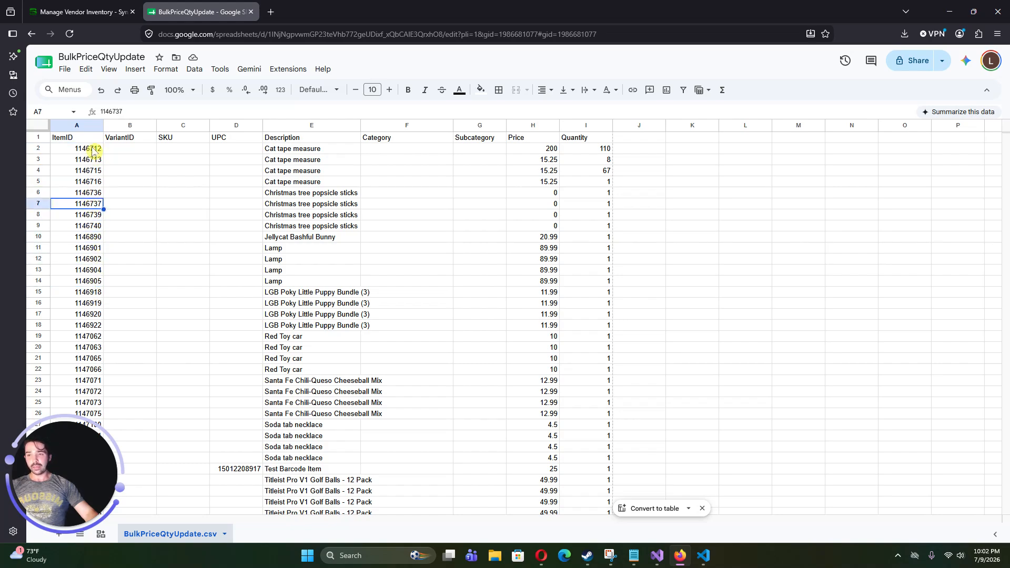
left_click(92, 150)
left_click(99, 215)
left_click(96, 194)
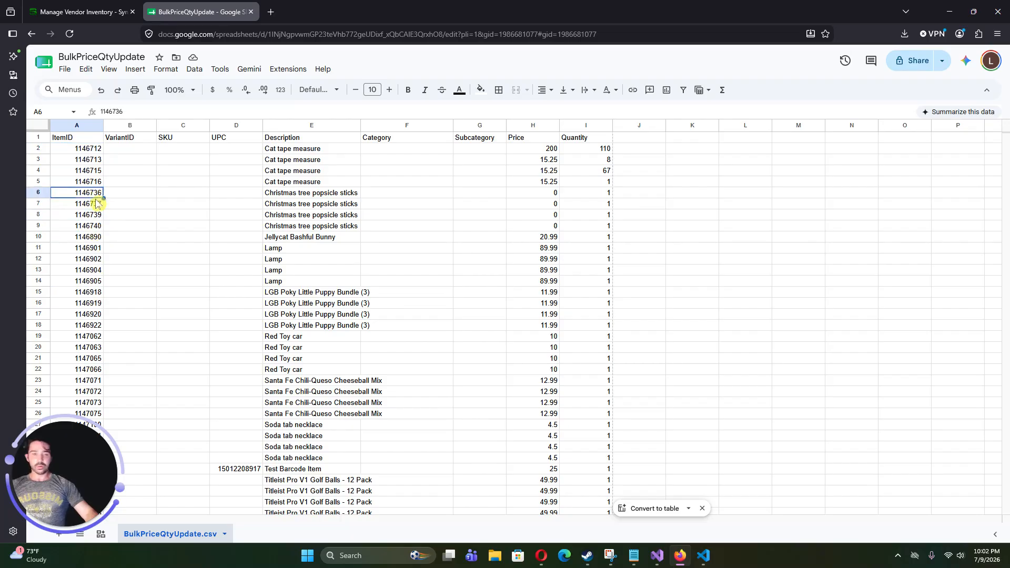
left_click(85, 261)
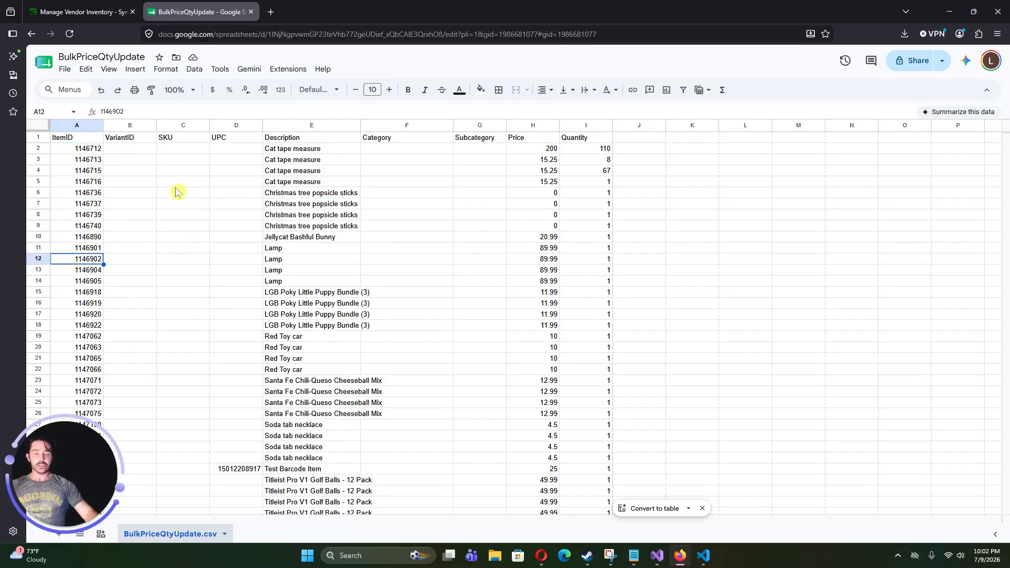
left_click(68, 205)
left_click(87, 293)
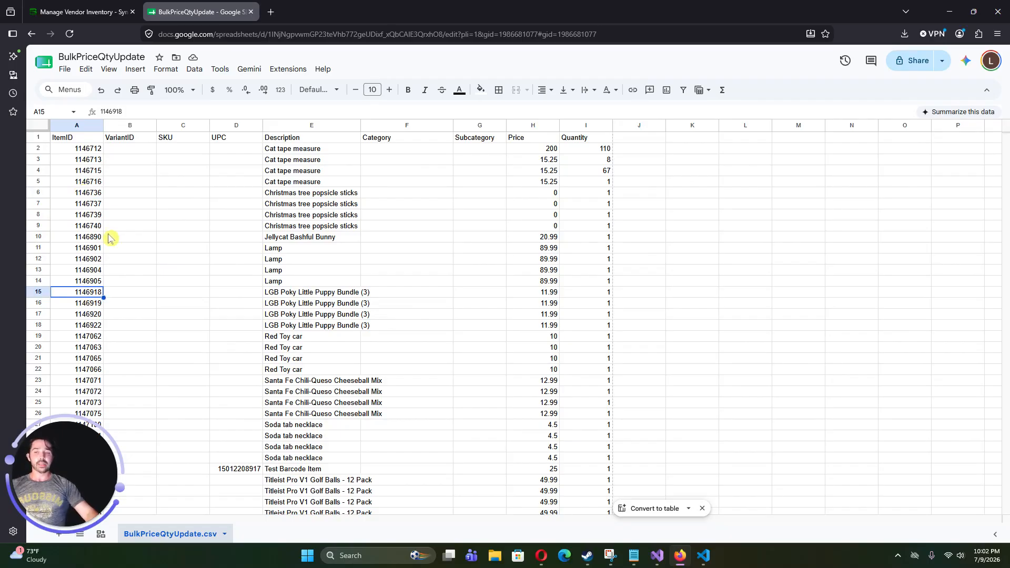
Step: Examine the ItemID and VariantID pairs of the variant rows at the end of the sheet
scroll(108, 231, "down", 12)
scroll(129, 184, "up", 10)
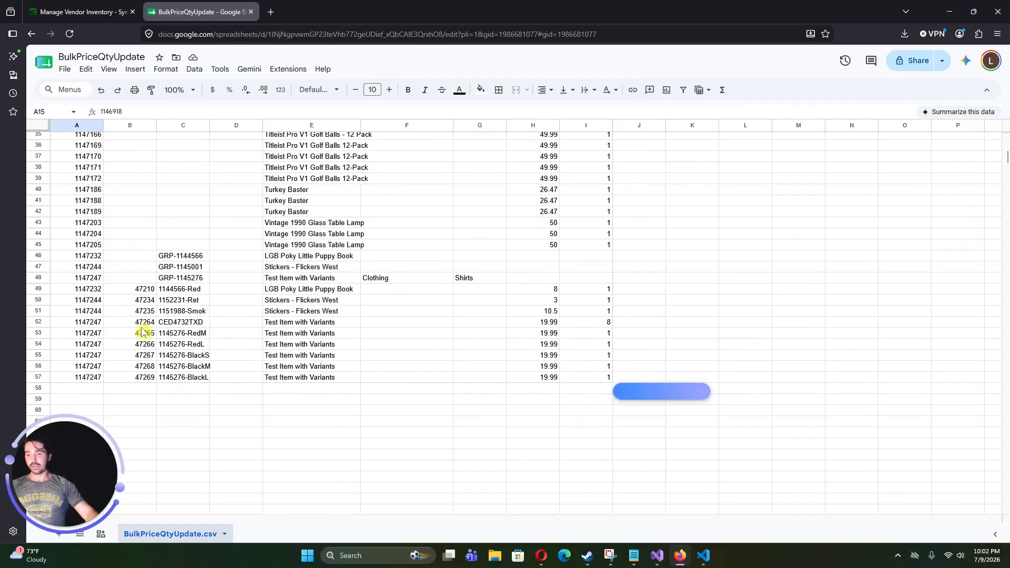
left_click_drag(139, 366, 79, 203)
scroll(76, 193, "up", 5)
left_click(118, 247)
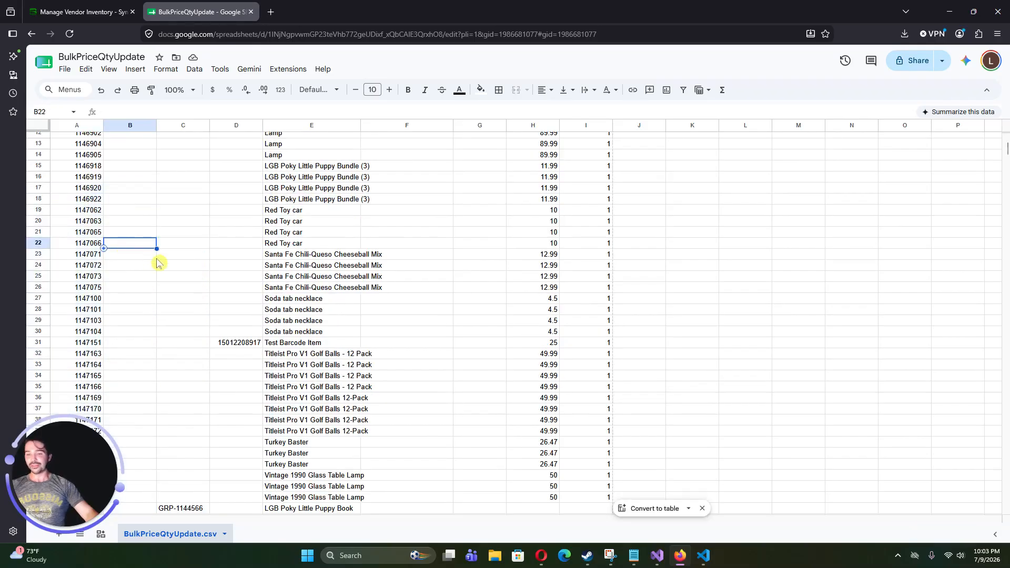
scroll(158, 263, "down", 8)
left_click_drag(139, 367, 92, 266)
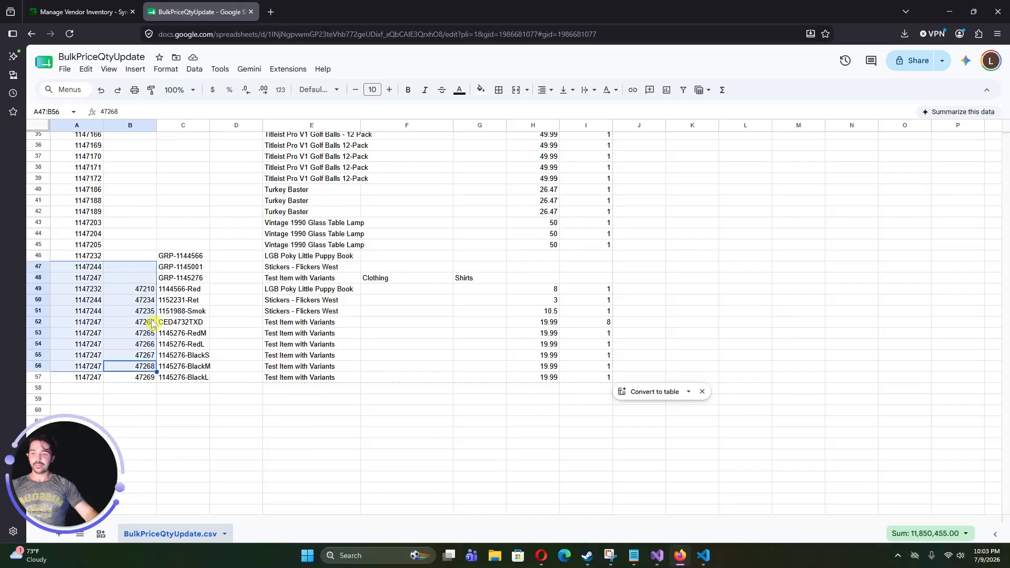
Step: Examine the SKU and UPC columns, from the header row to the variant rows
scroll(152, 323, "up", 10)
left_click_drag(179, 139, 252, 145)
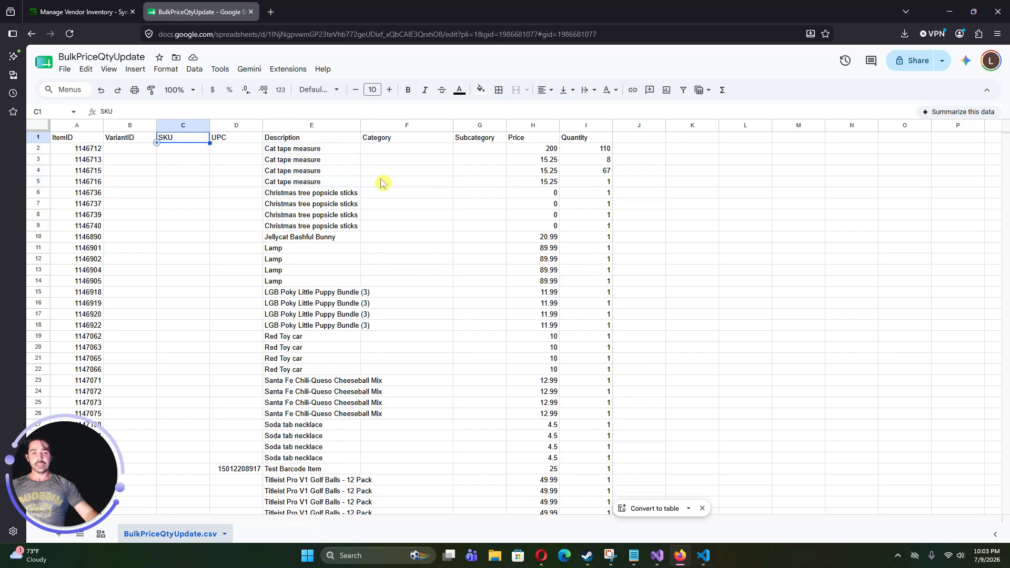
left_click_drag(214, 142, 282, 253)
scroll(248, 299, "up", 3)
left_click(248, 299)
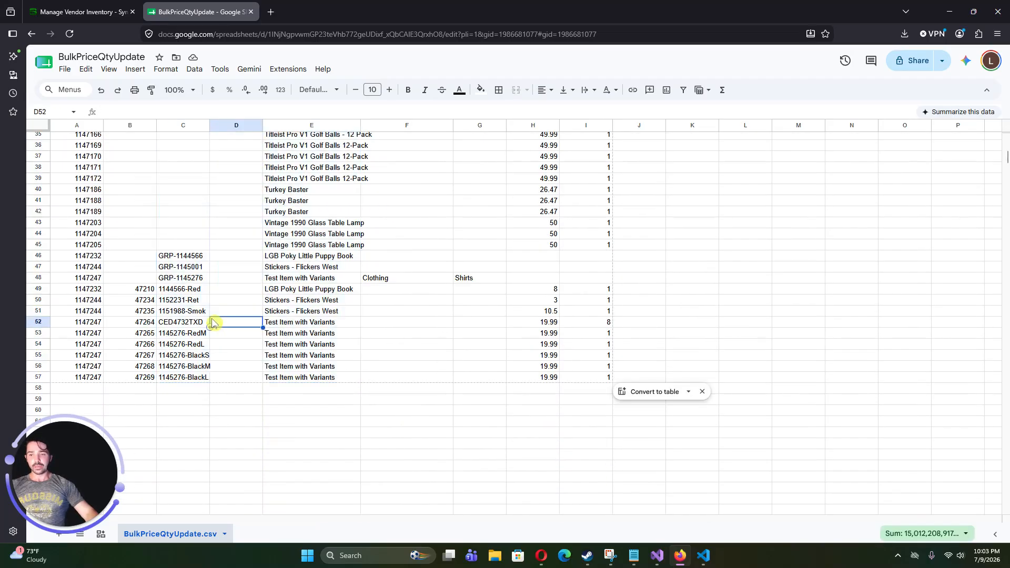
left_click(195, 300)
scroll(239, 299, "up", 10)
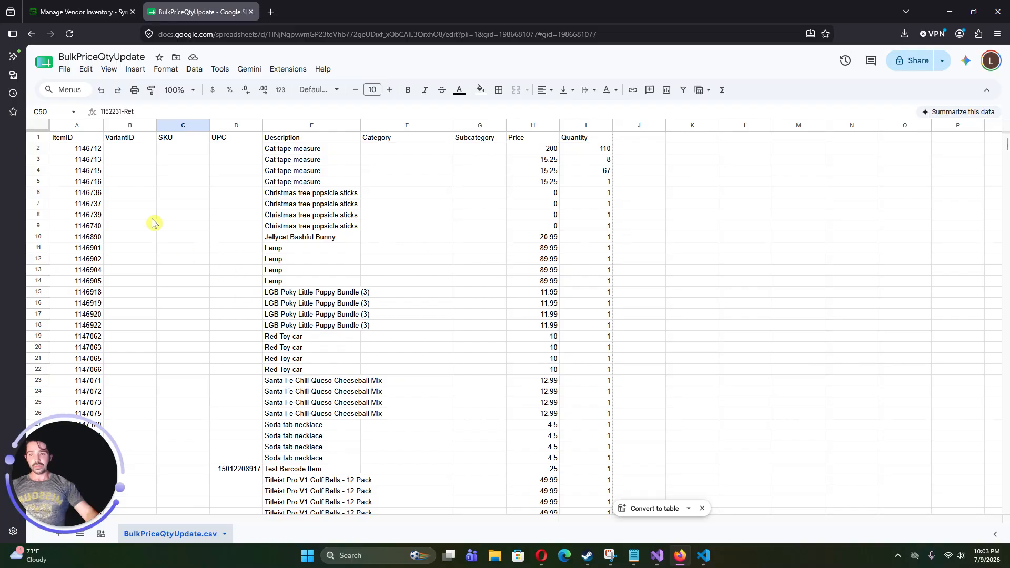
Step: Set the Category of the first Cat tape measure item in row 2 to Office Supplies
left_click(92, 149)
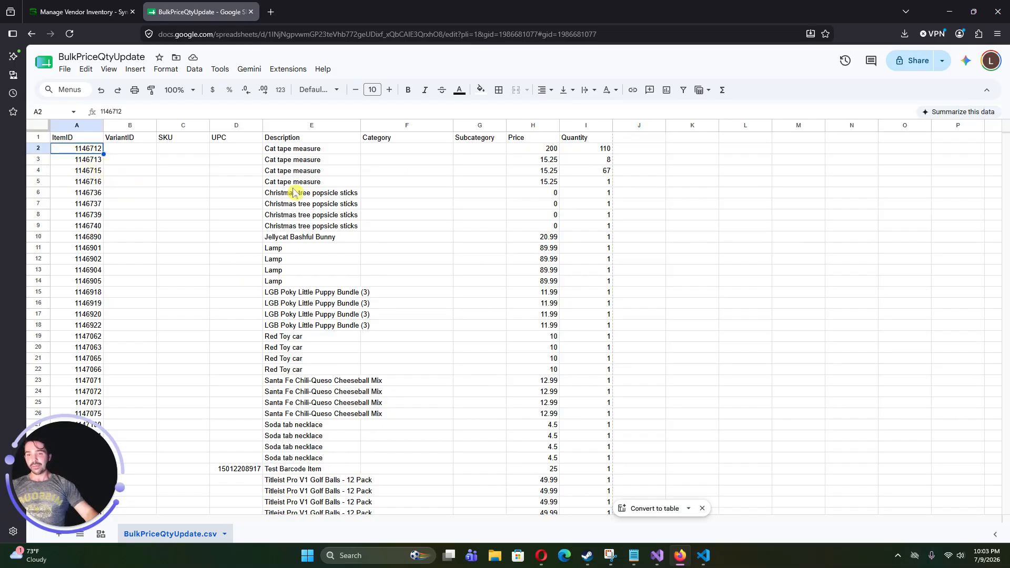
left_click(287, 149)
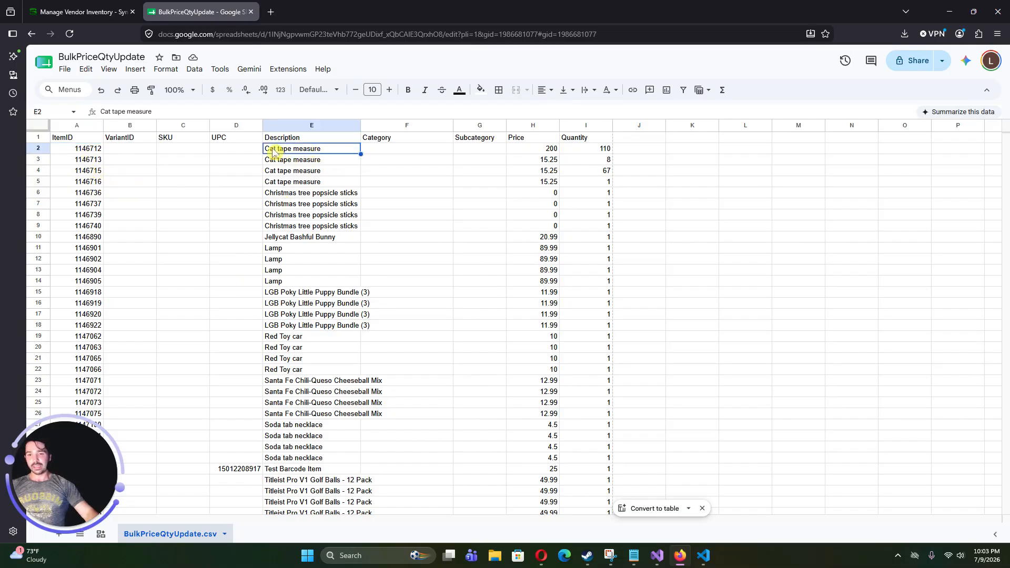
left_click(417, 150)
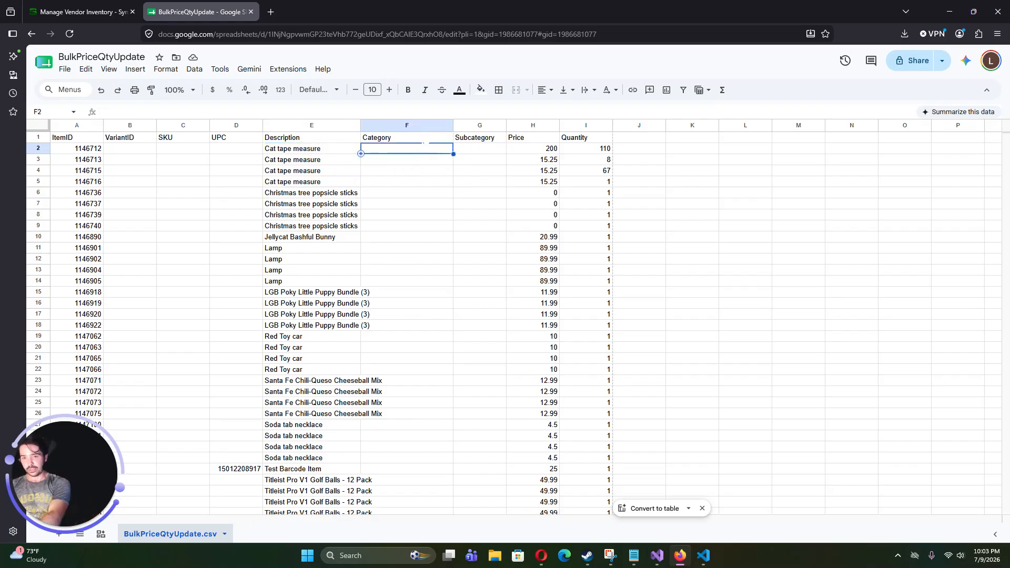
type("Offi")
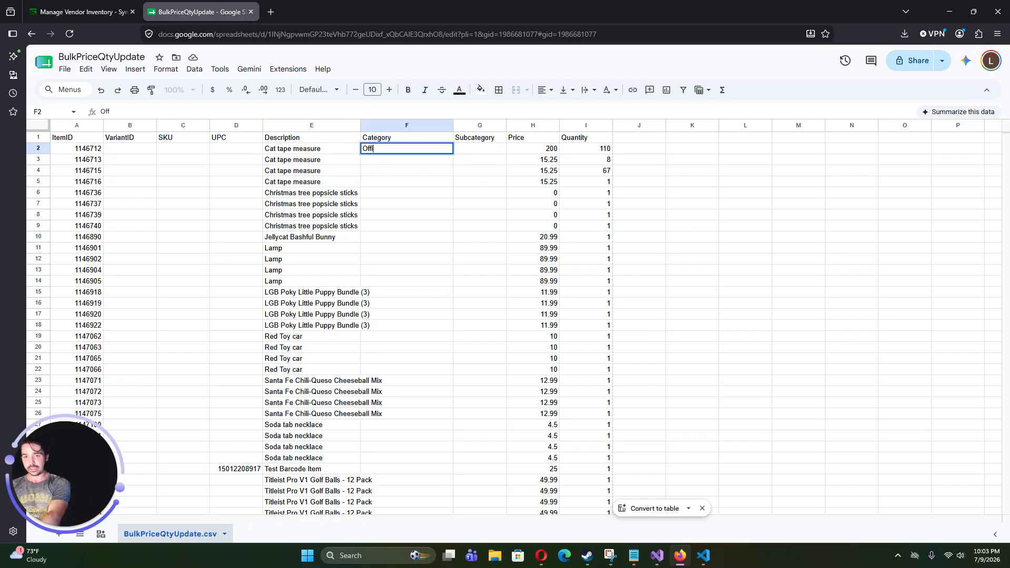
type("ce Supplie")
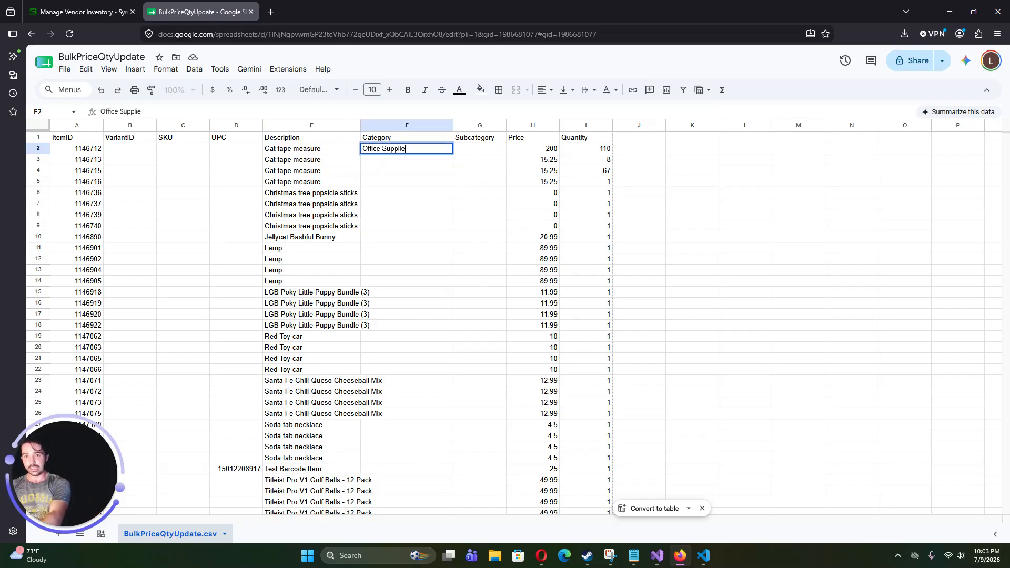
type("s")
key("Tab")
Step: Set the Price to 10 and the Quantity to 200 for the Cat tape measure in row 2
key("Tab")
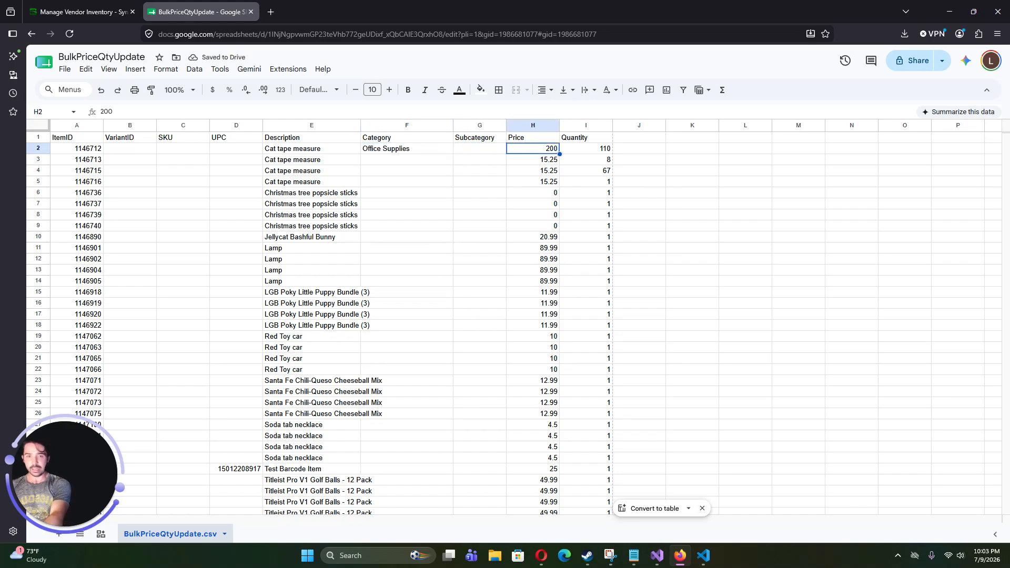
key("Delete")
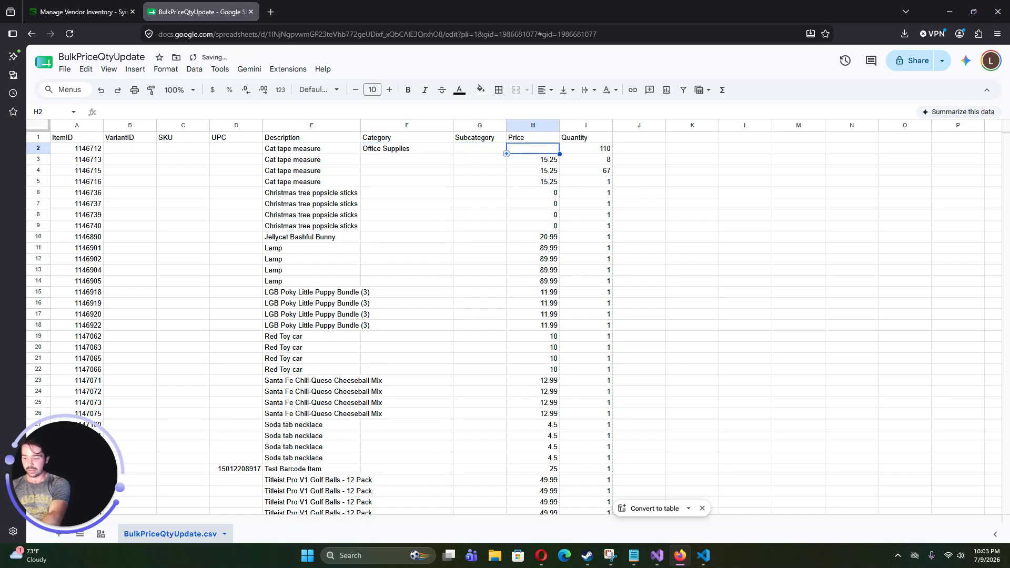
type("10")
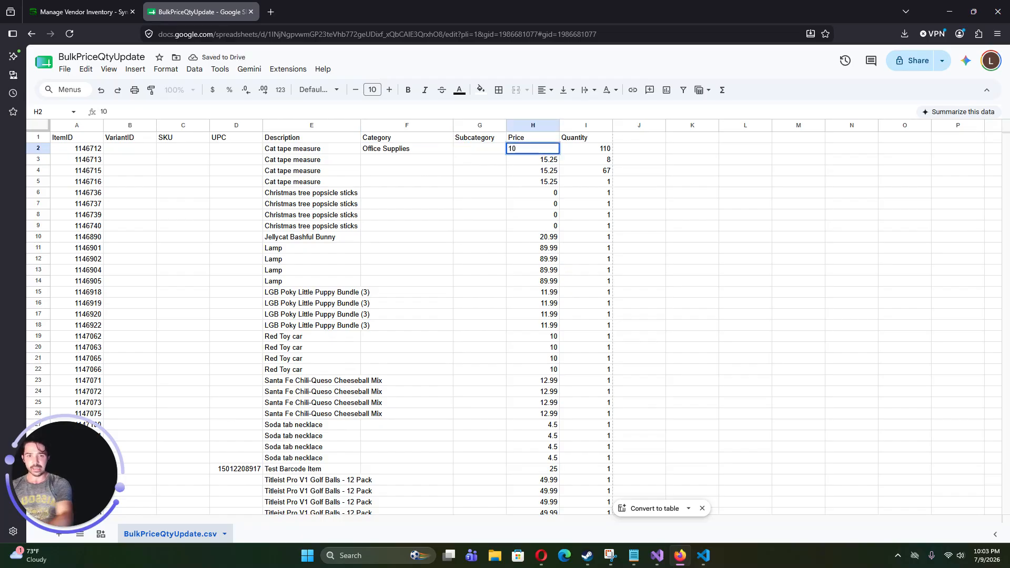
key("Tab")
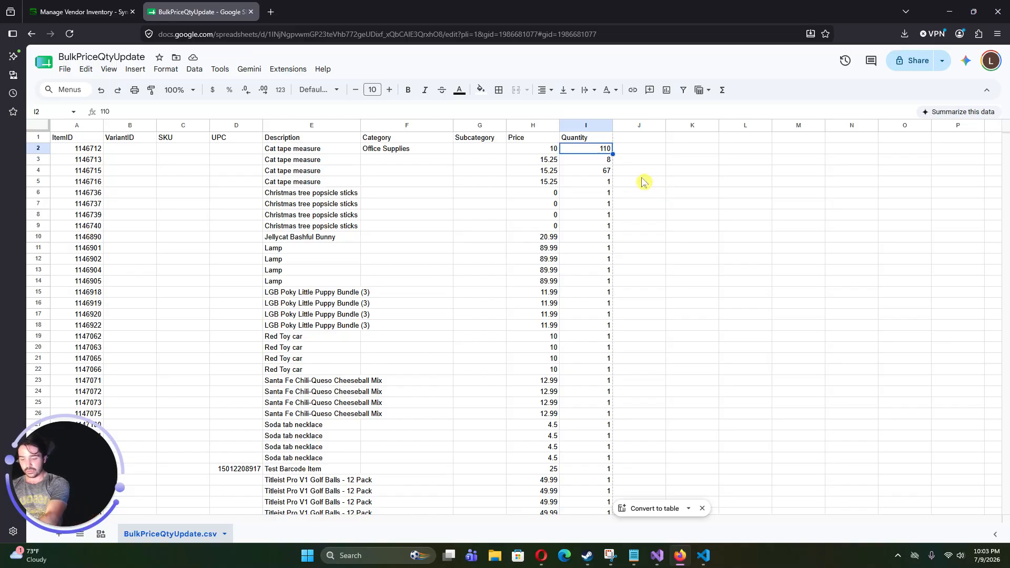
type("200")
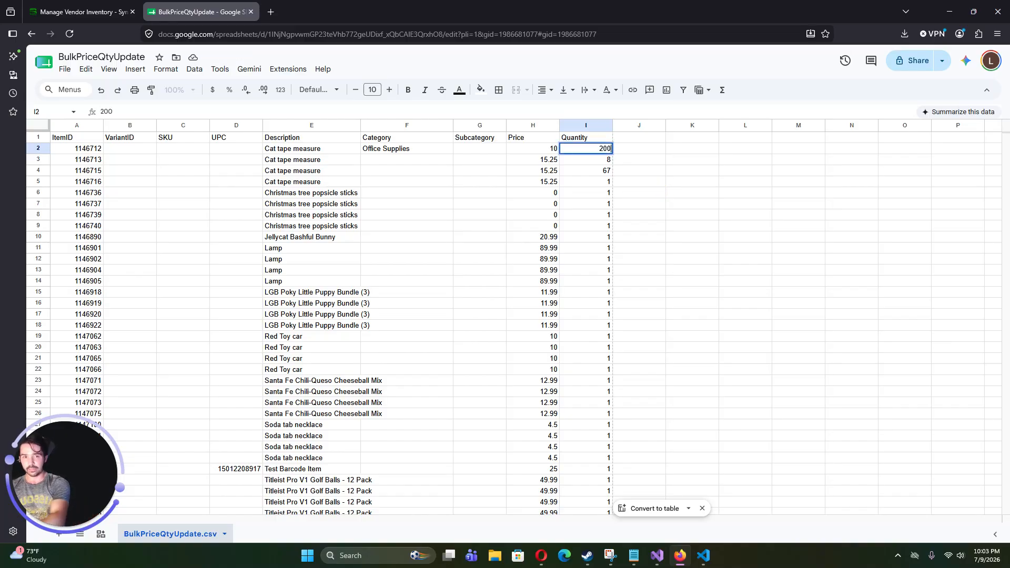
left_click(596, 182)
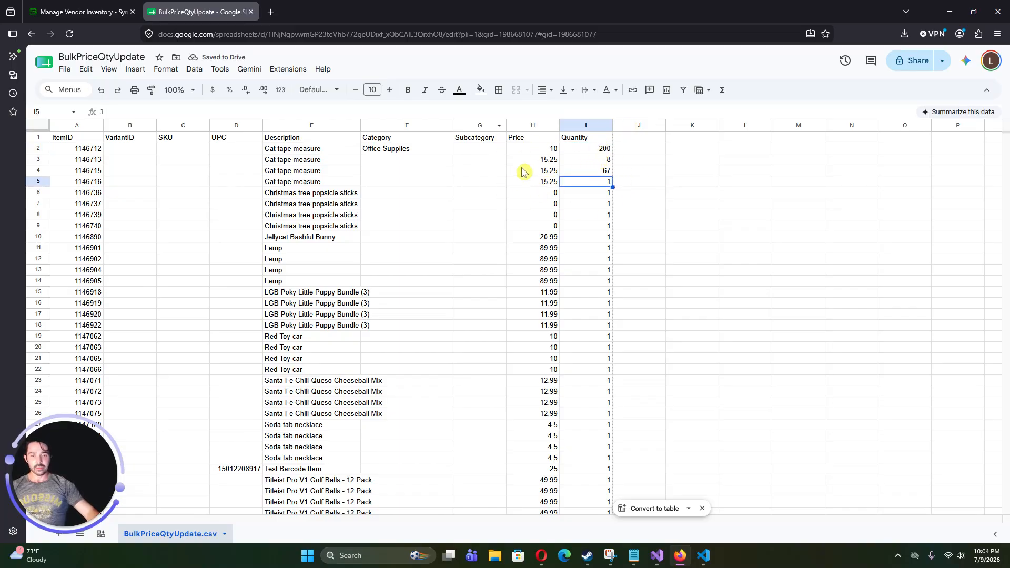
Step: Review the Price and Quantity columns and the edited Cat tape measure row
left_click(533, 152)
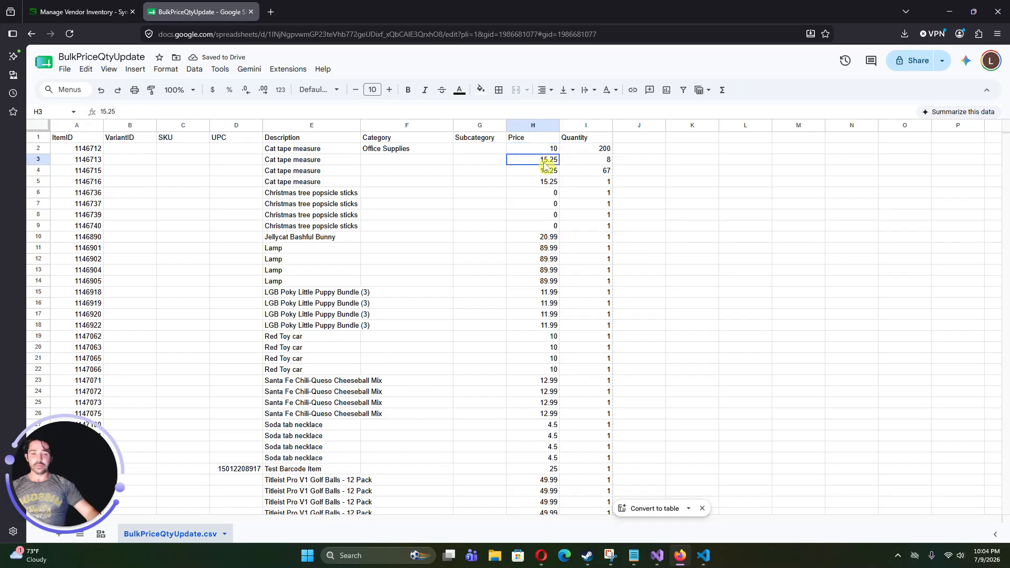
left_click_drag(547, 151, 589, 468)
scroll(581, 418, "down", 5)
left_click(589, 348)
scroll(589, 316, "up", 5)
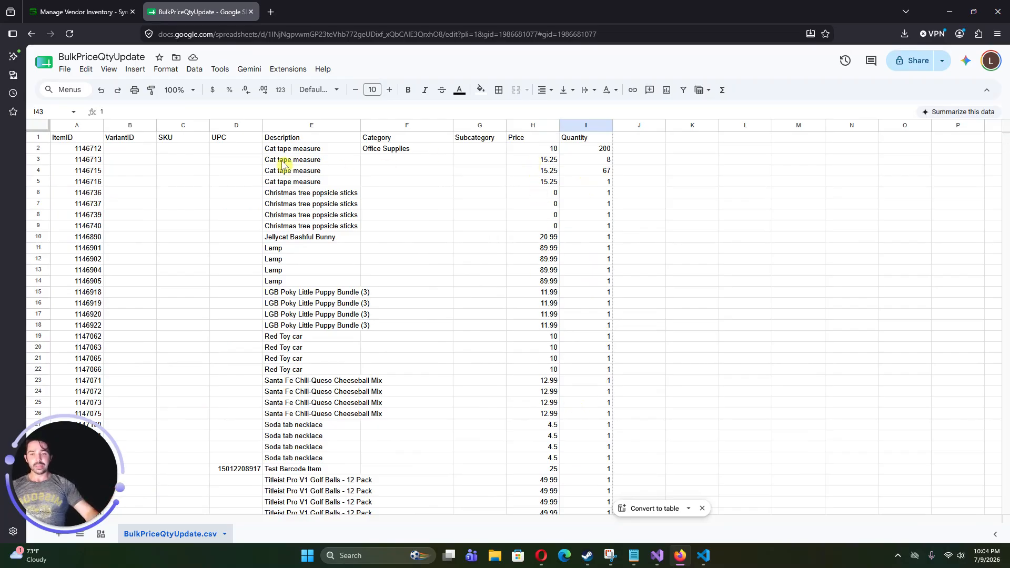
left_click_drag(89, 153, 644, 149)
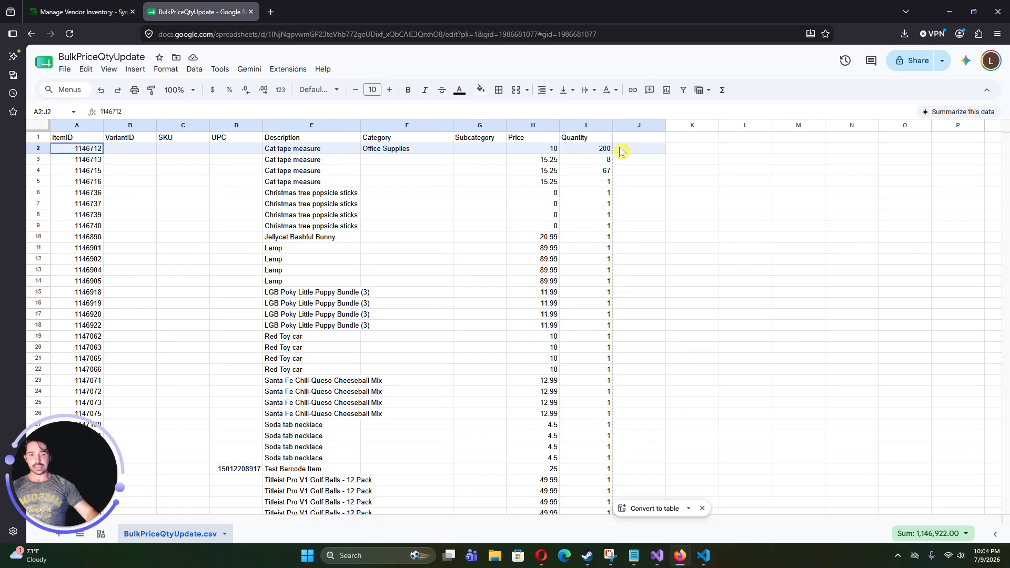
left_click(581, 176)
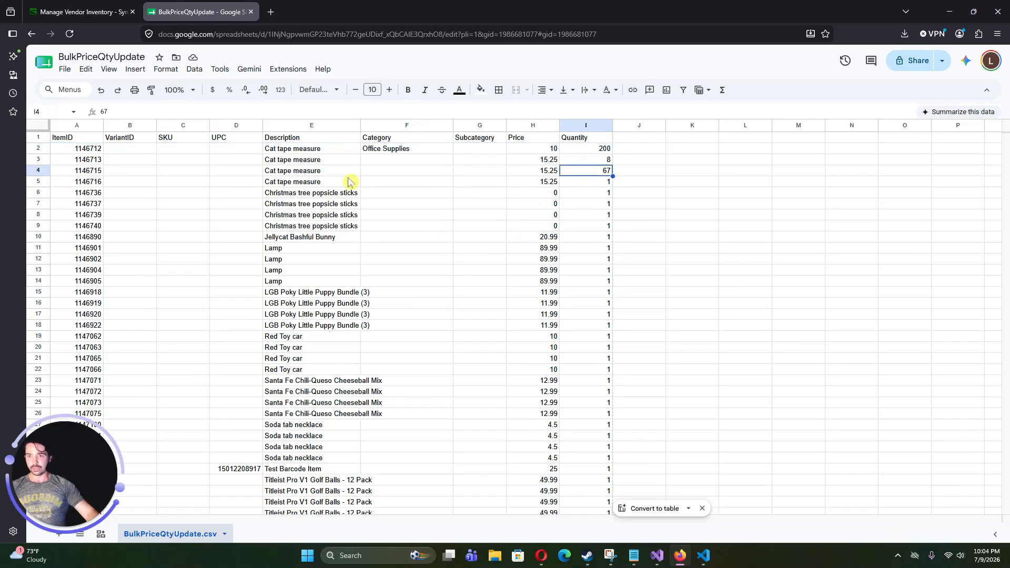
Step: Download the edited sheet as a Comma Separated Values (.csv) file and return to the SyncroStore vendor inventory page
left_click(67, 75)
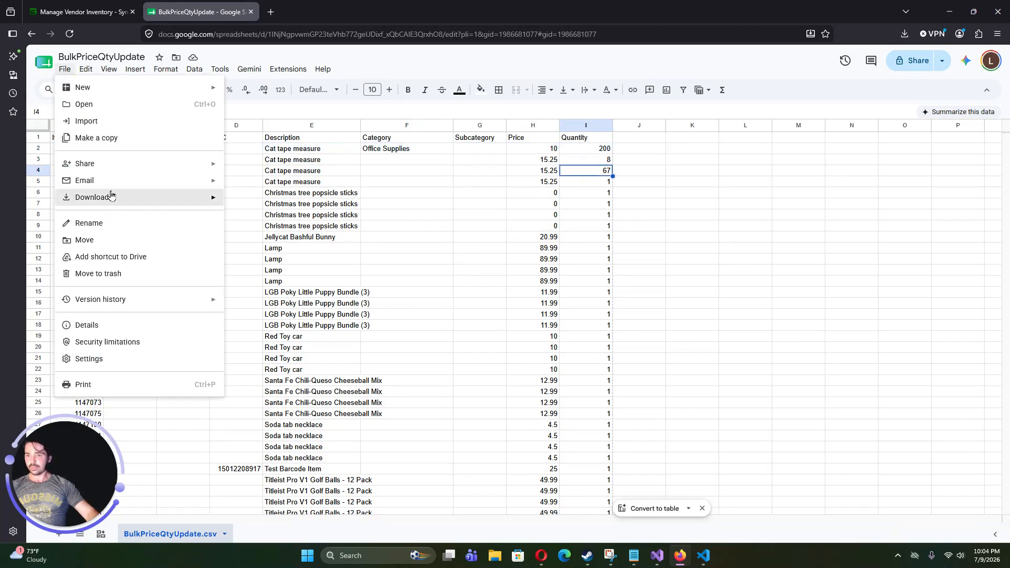
mouse_move(113, 203)
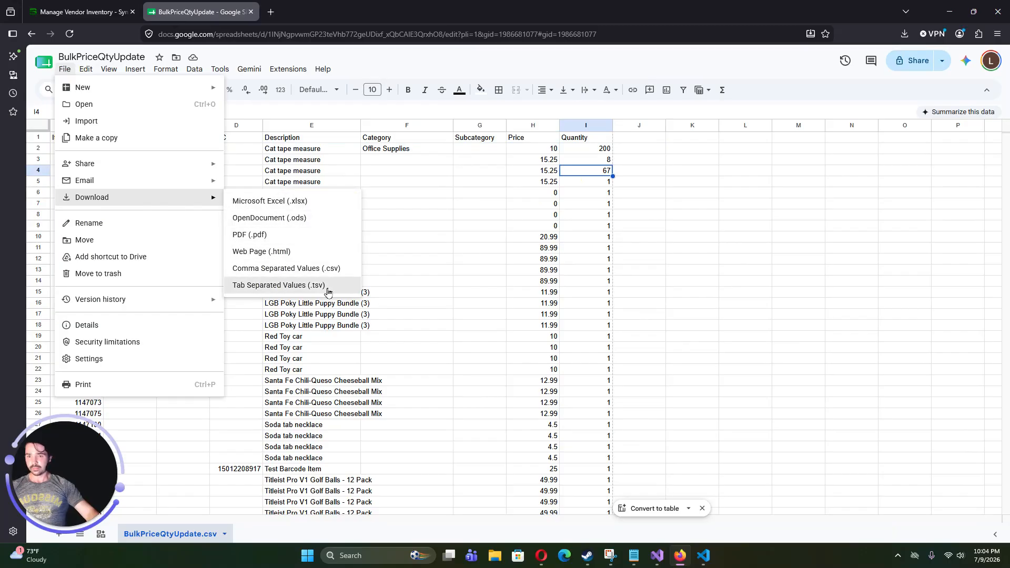
left_click(300, 269)
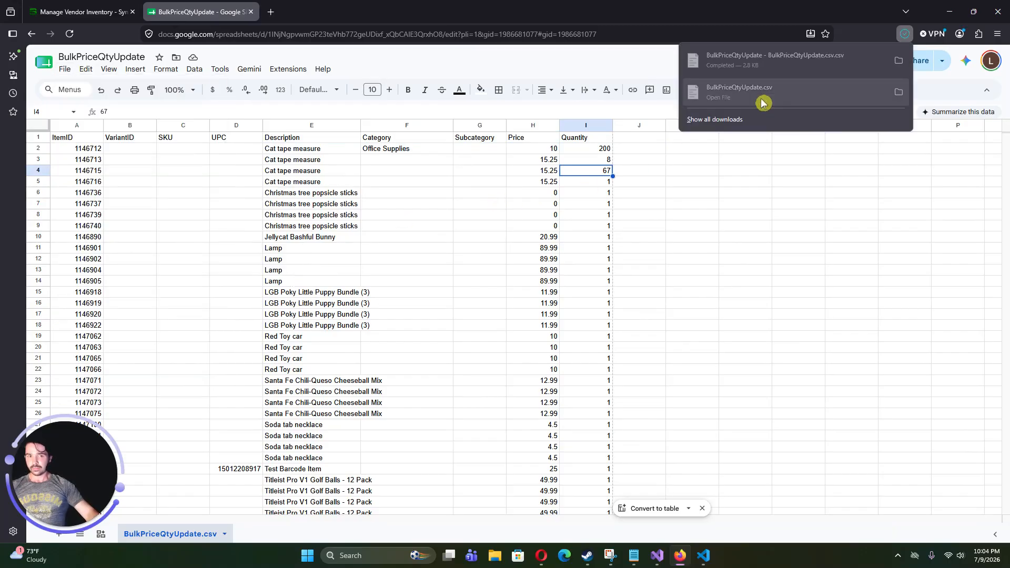
left_click(74, 12)
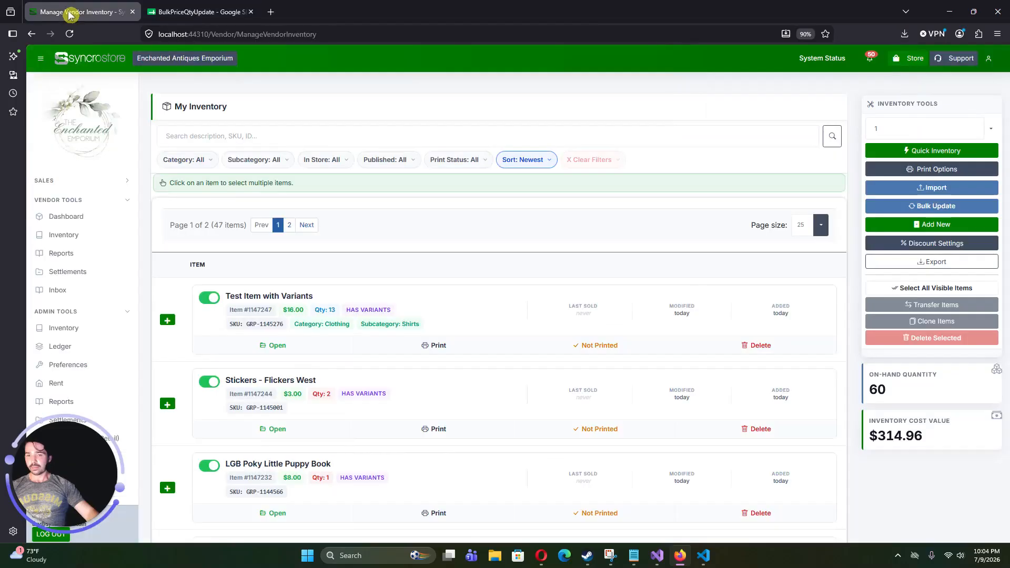
Step: Start a Bulk Update from the vendor inventory and choose BulkPriceQtyUpdate - BulkPriceQtyUpdate.csv.csv as the upload file
left_click(936, 206)
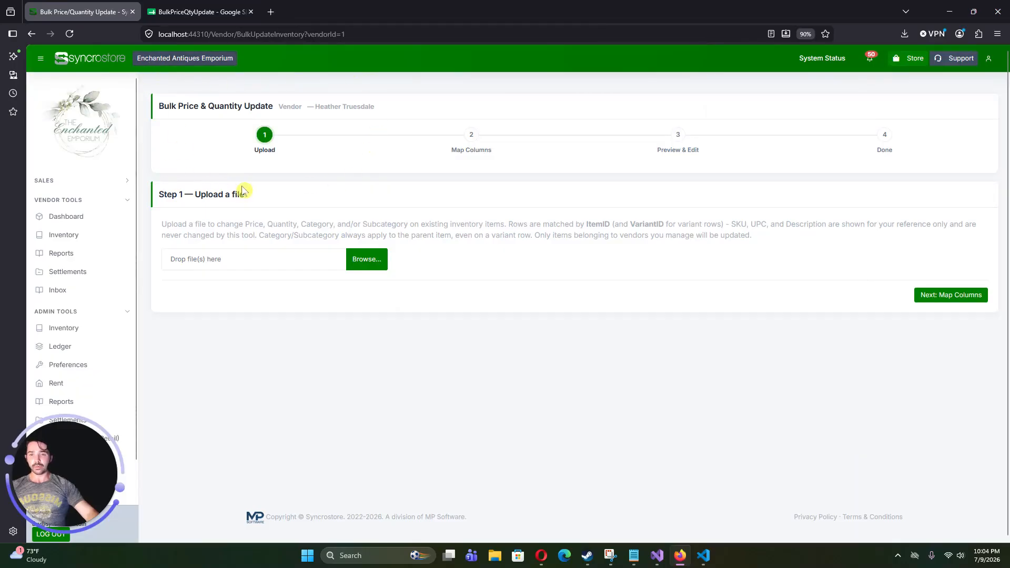
left_click_drag(157, 194, 245, 195)
left_click_drag(326, 224, 335, 224)
left_click(377, 264)
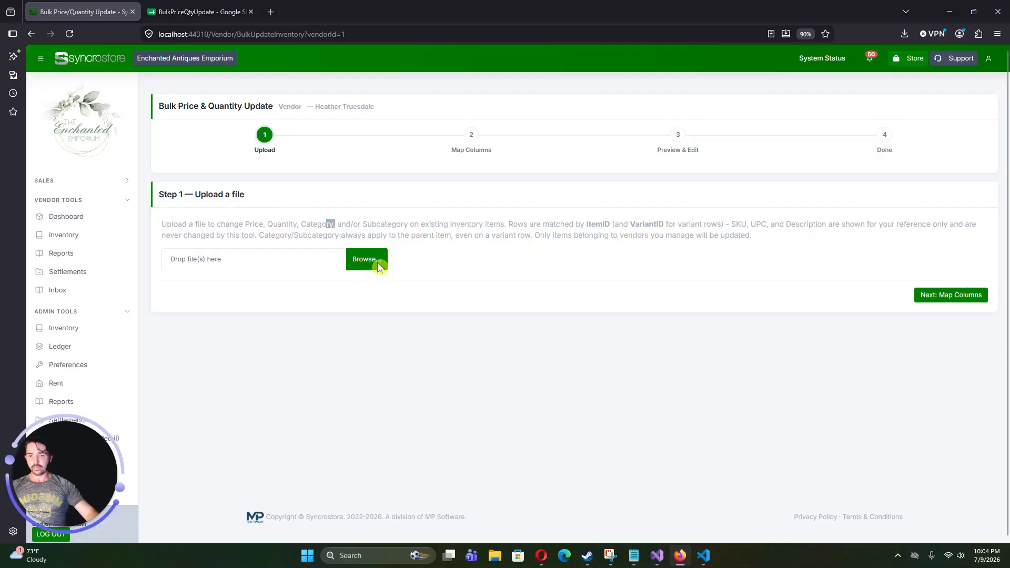
left_click(172, 100)
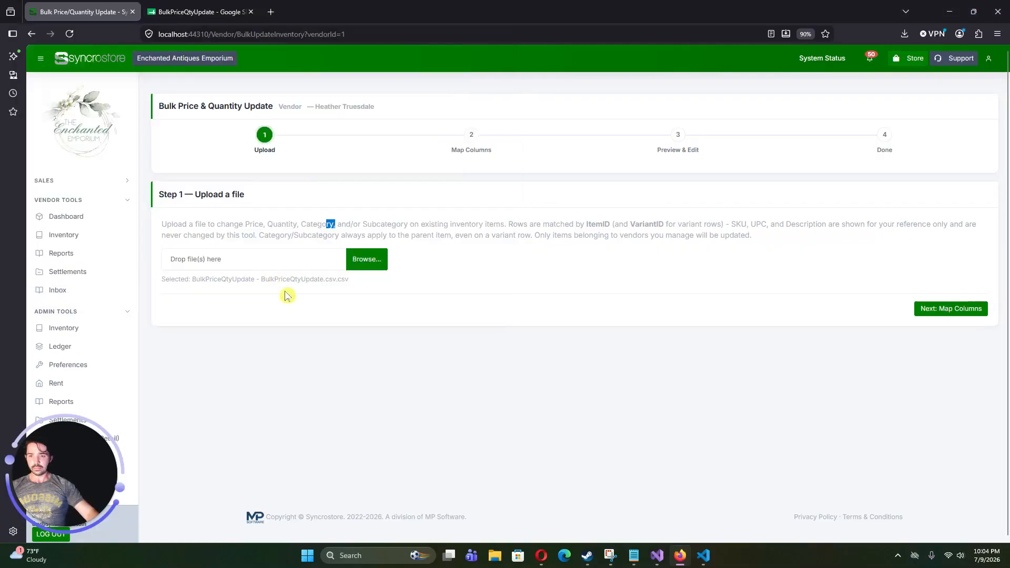
left_click_drag(190, 279, 374, 279)
left_click(445, 283)
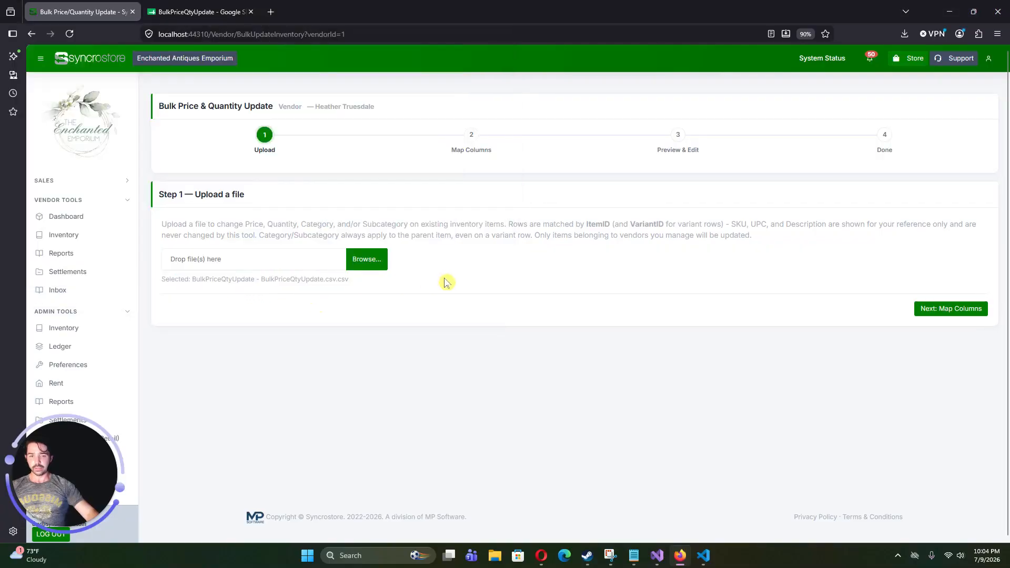
Step: Continue to column mapping, leave SKU, UPC and Description as Do not map, and proceed to Preview & Edit
left_click(957, 310)
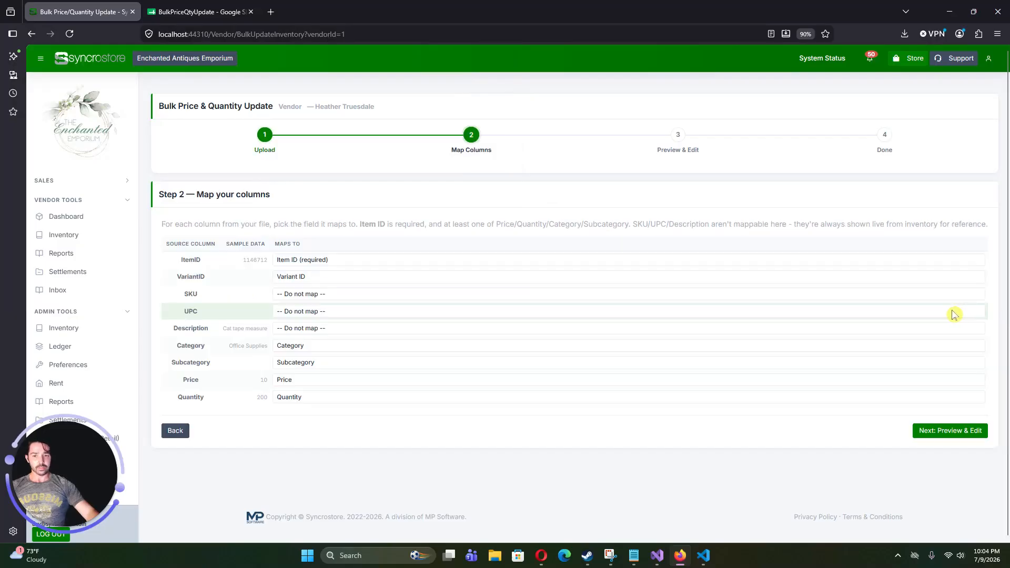
left_click(311, 295)
left_click(324, 297)
left_click_drag(210, 306, 213, 338)
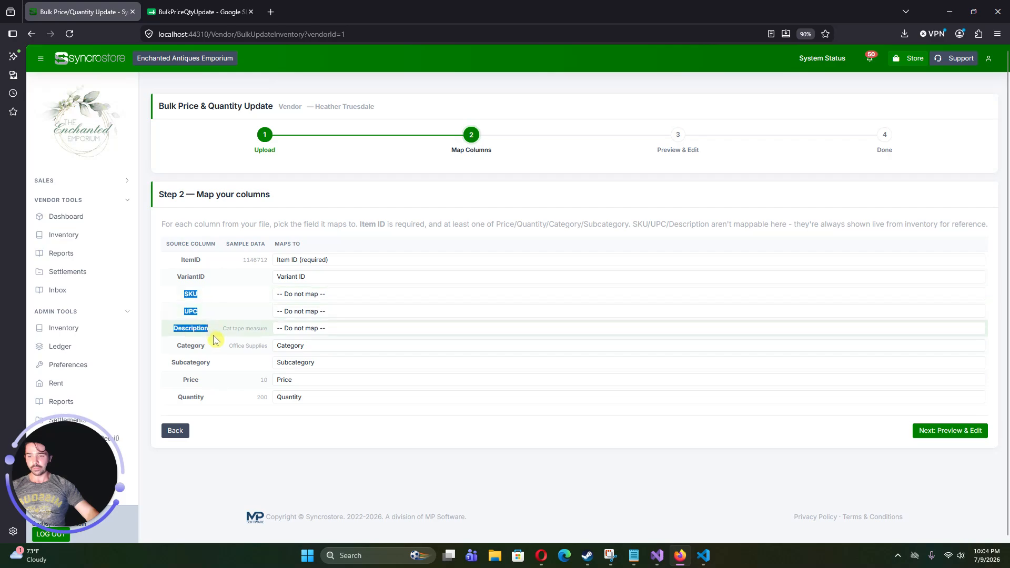
left_click(320, 328)
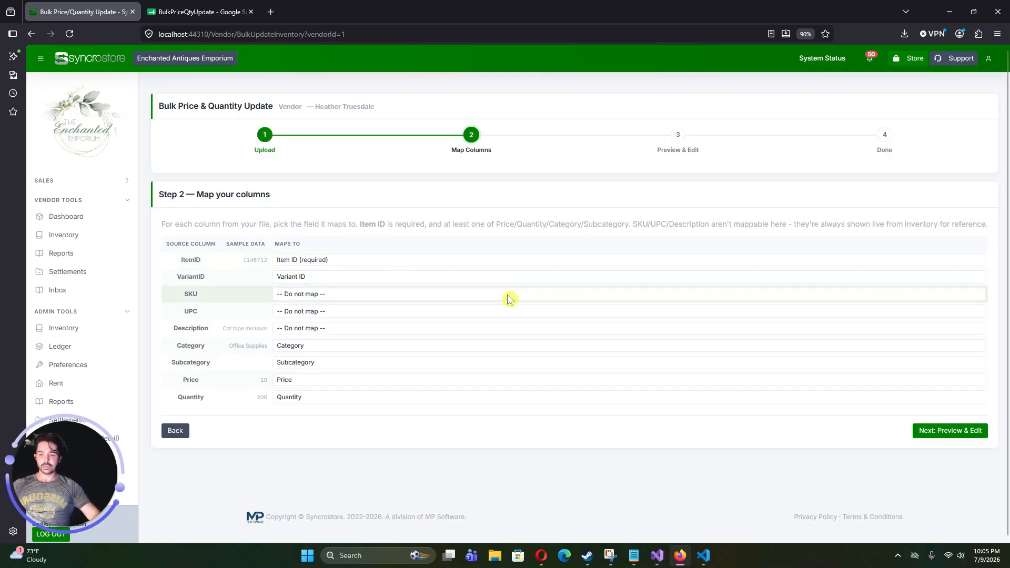
left_click(952, 432)
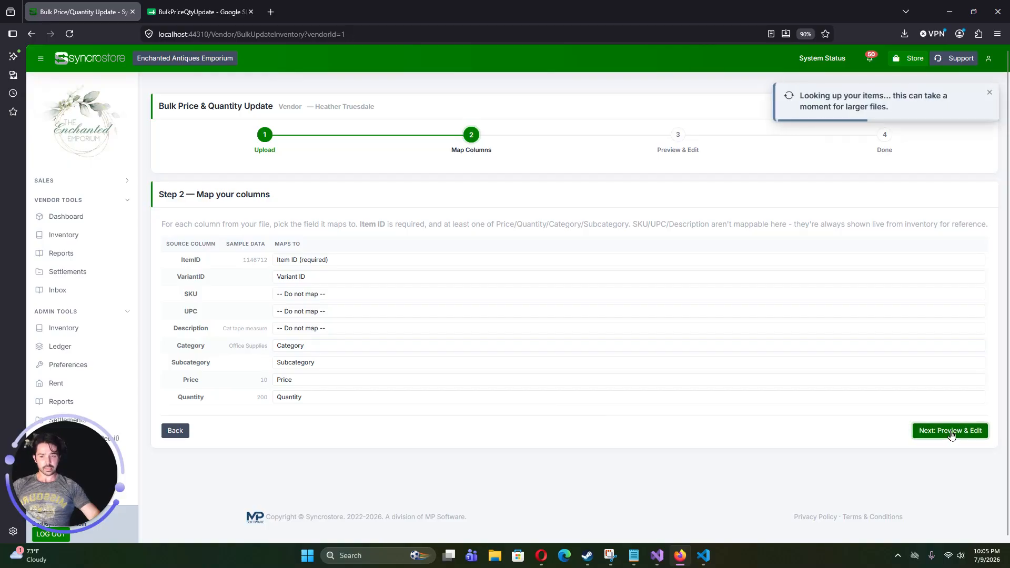
Step: Look through the preview rows and set the New Qty of the Cat tape measure in row 2 to 200
scroll(762, 377, "down", 10)
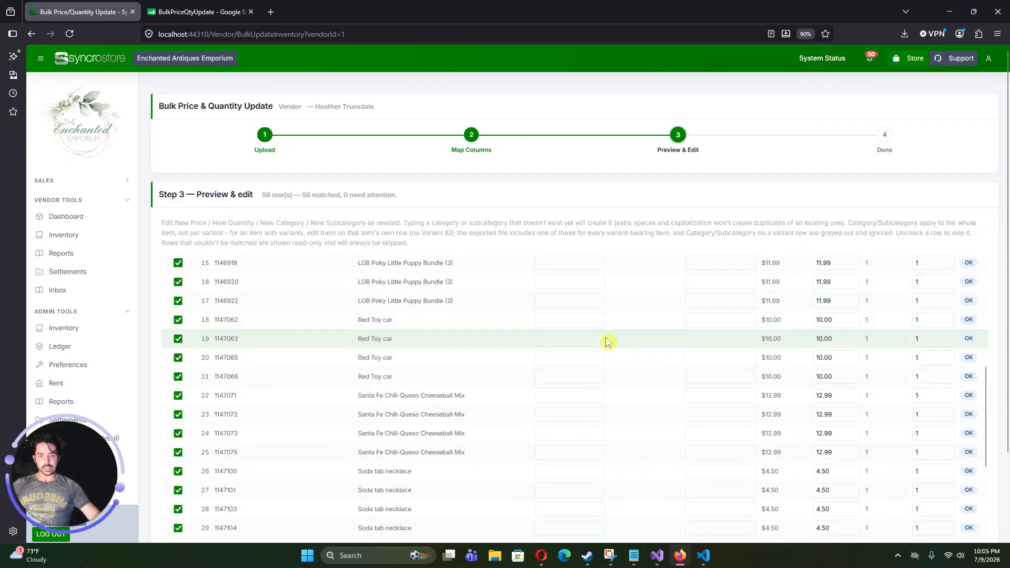
scroll(605, 284, "down", 2)
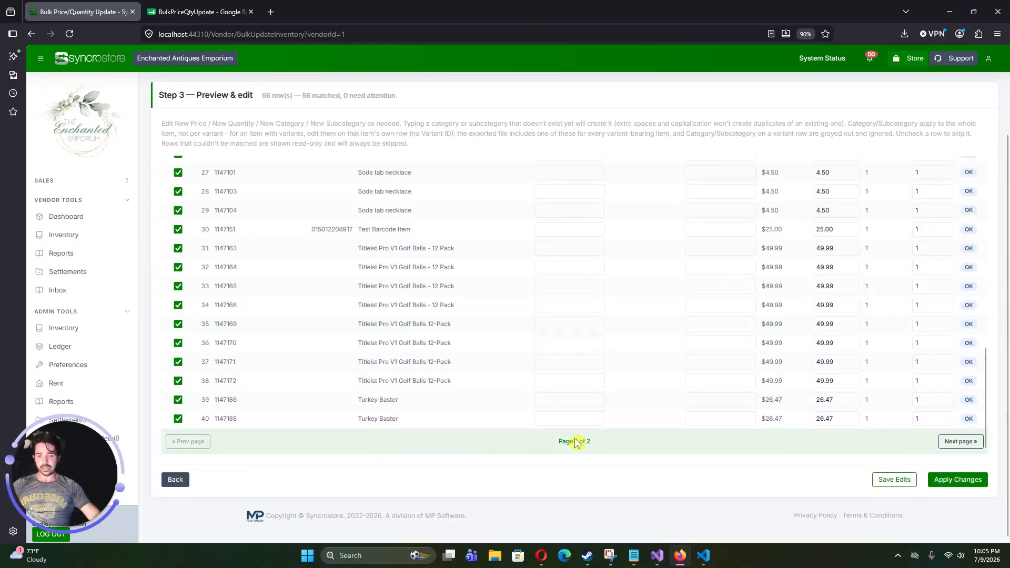
scroll(790, 408, "up", 6)
scroll(825, 406, "up", 7)
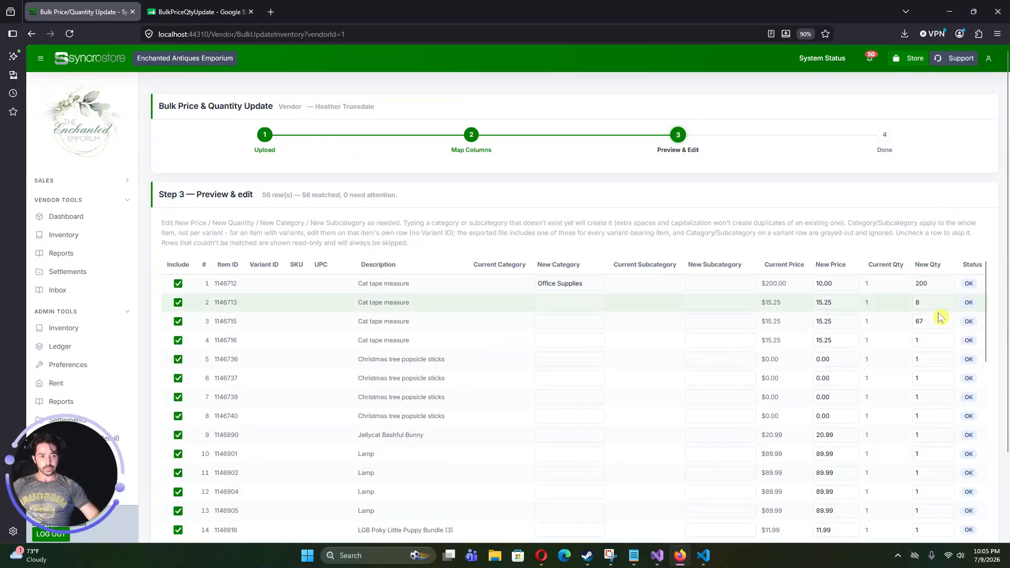
left_click(939, 301)
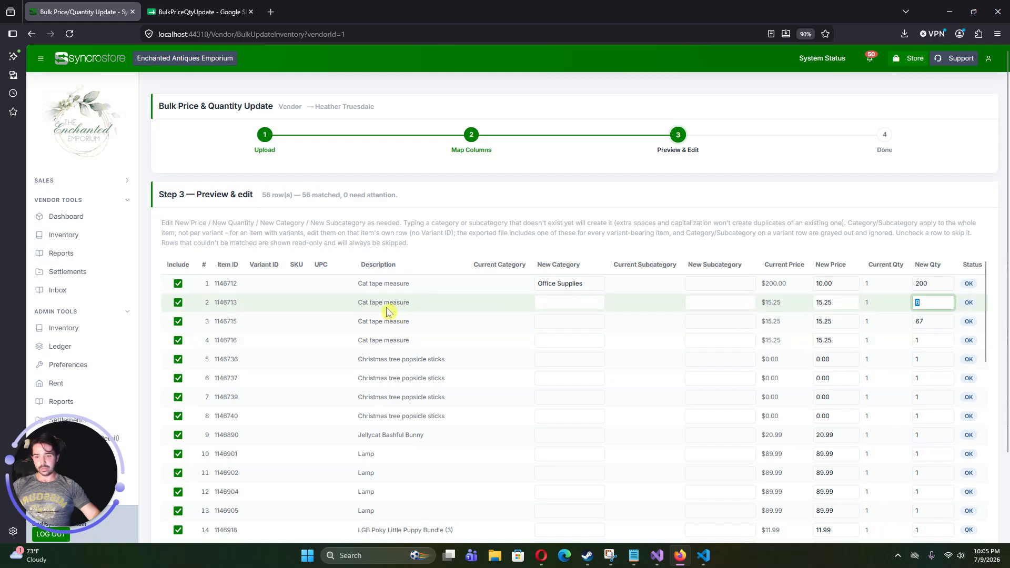
left_click_drag(401, 305, 681, 320)
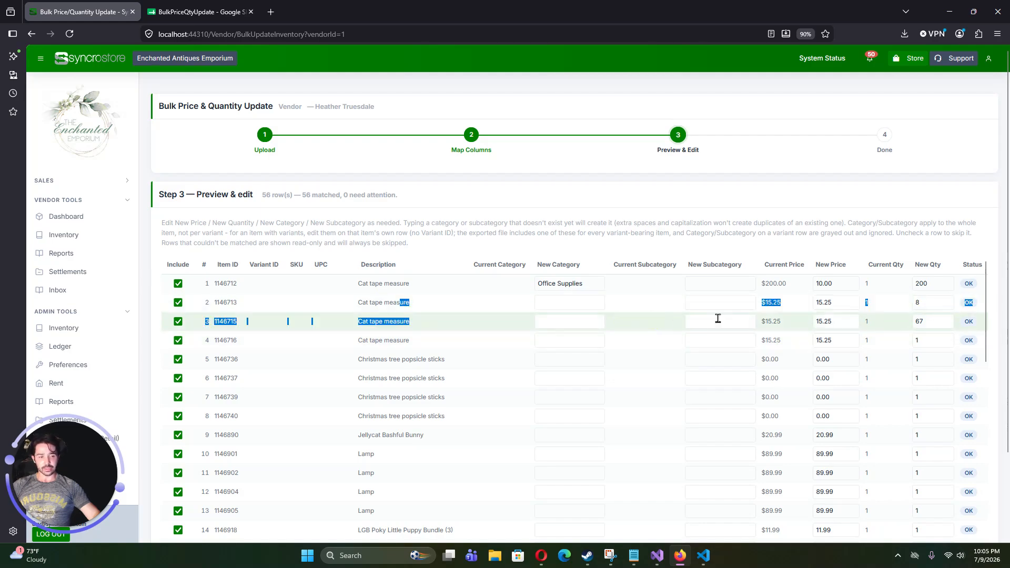
left_click_drag(930, 307, 900, 302)
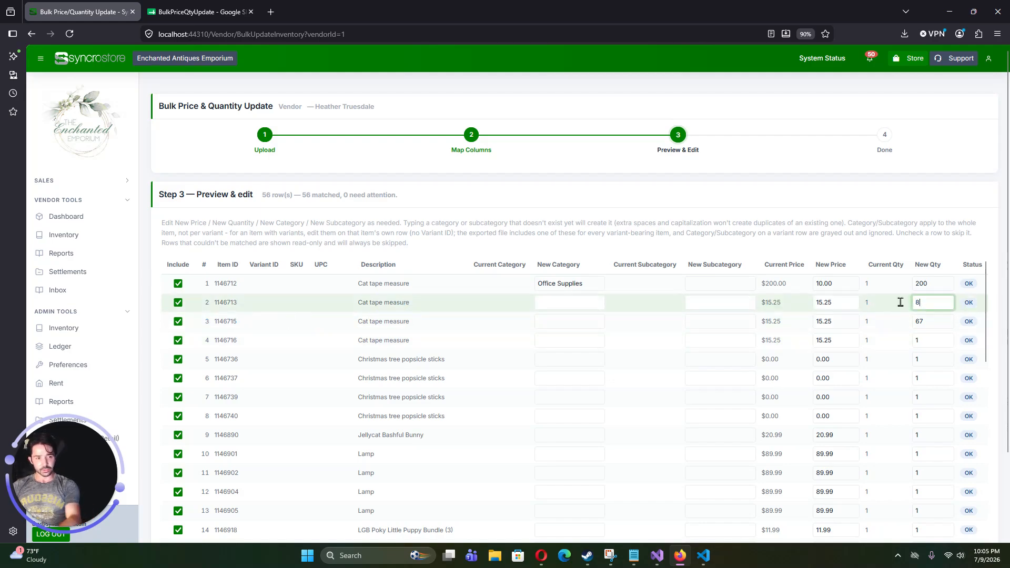
type("200")
left_click(893, 250)
Step: Save the preview edits, then apply the changes to all included rows and accept the confirmation
scroll(910, 350, "down", 1)
scroll(911, 350, "down", 10)
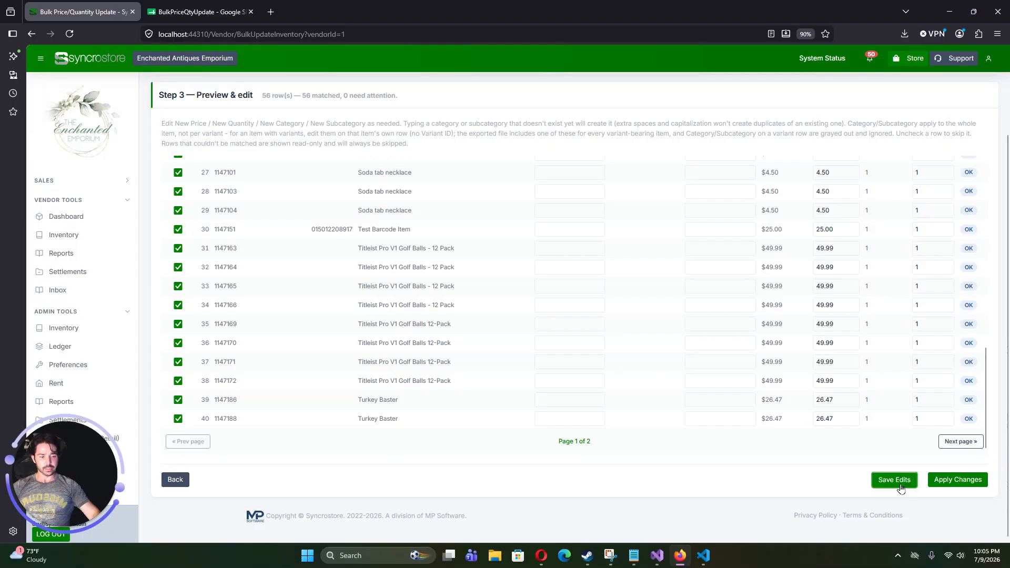
left_click(901, 486)
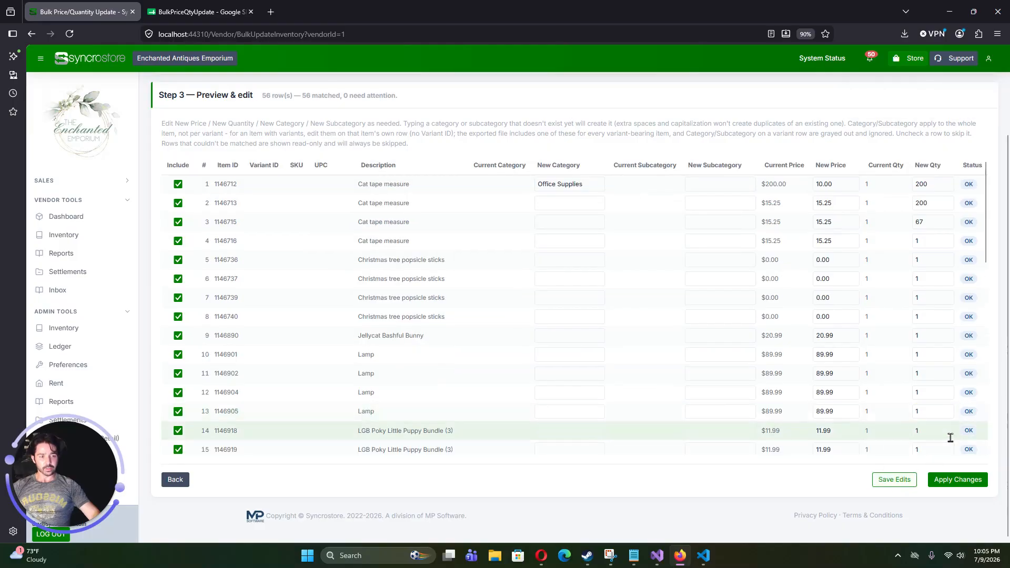
left_click(948, 479)
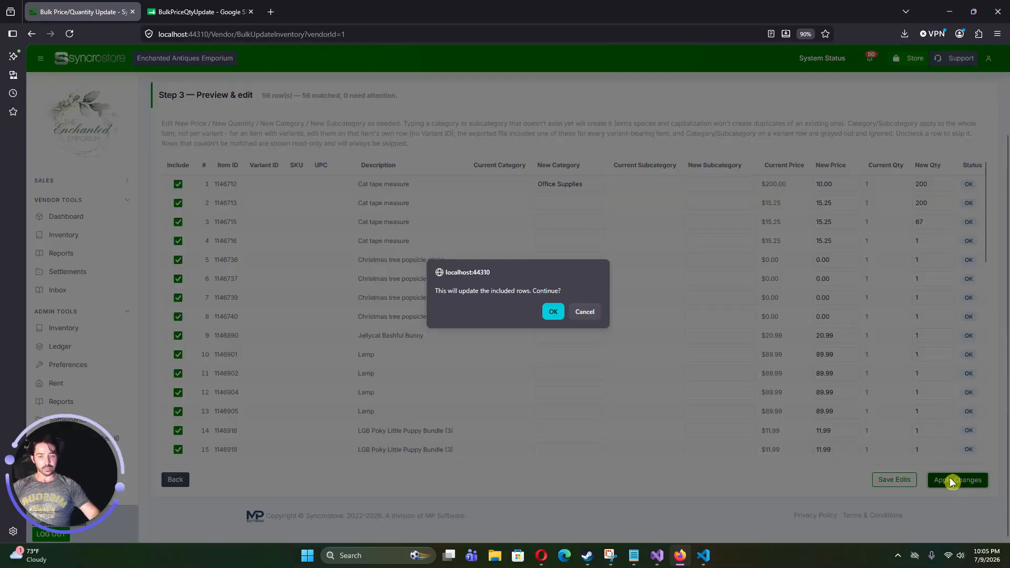
left_click(553, 312)
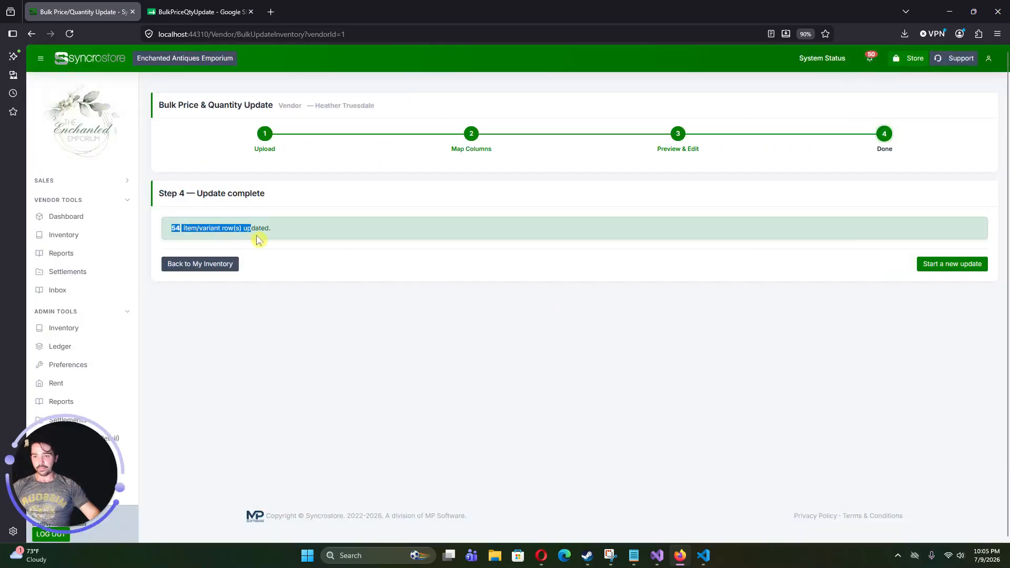
left_click(282, 283)
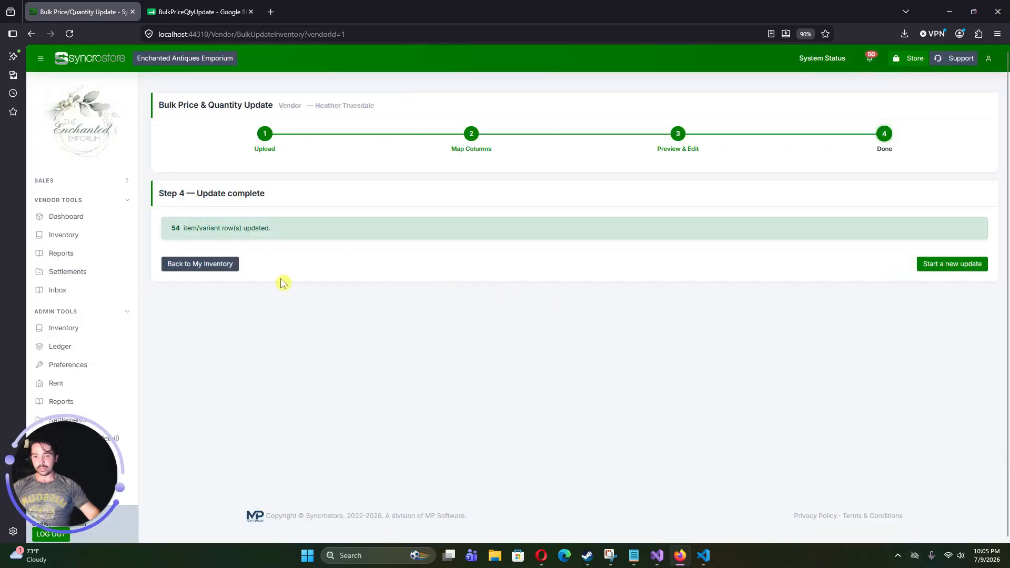
Step: Return to My Inventory and search the items for "Cat Tape"
left_click(191, 268)
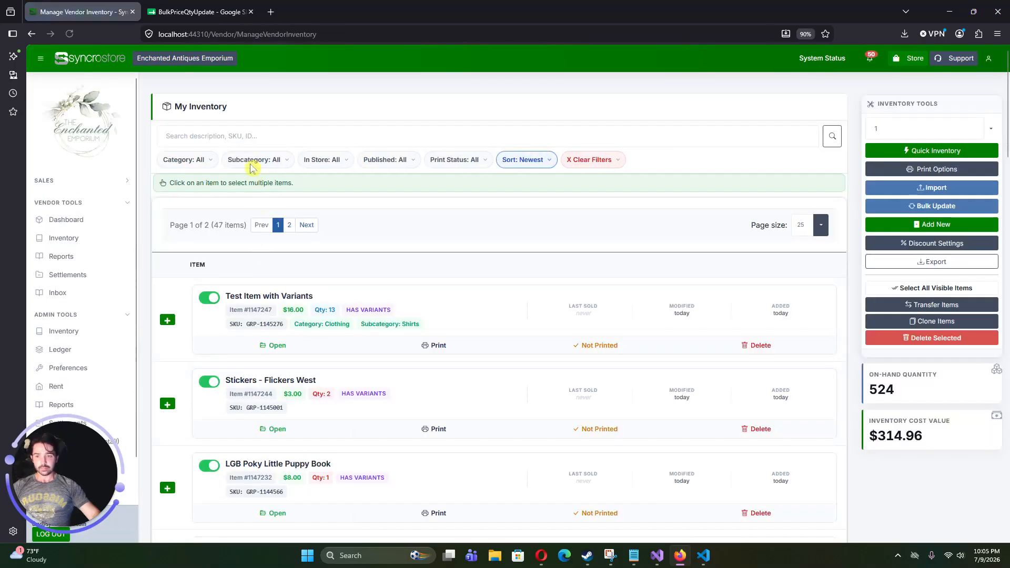
left_click(236, 134)
type("C")
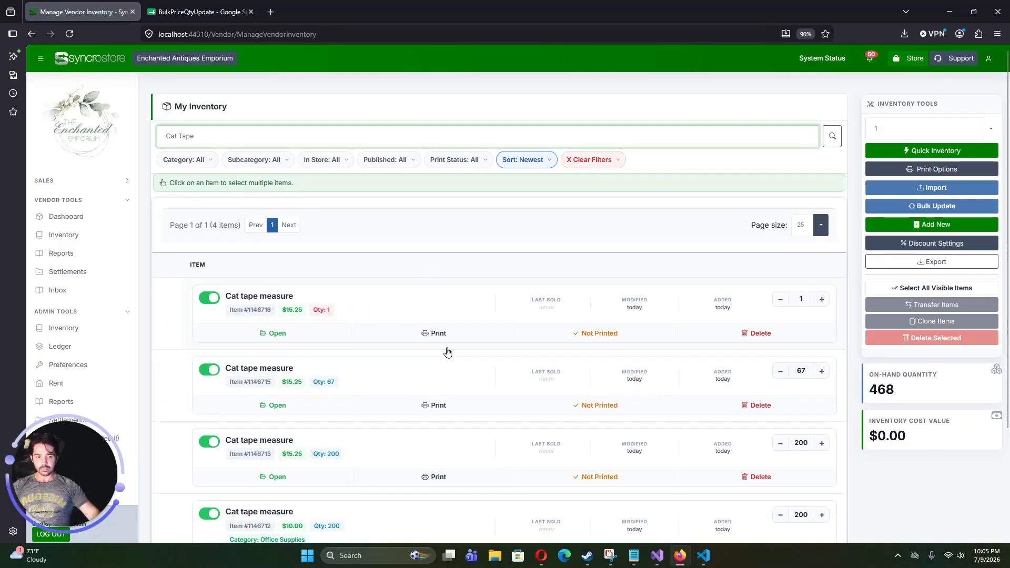
Step: Check the price, quantity and category of the updated Cat tape measure items, and leave none of them selected
scroll(447, 352, "down", 3)
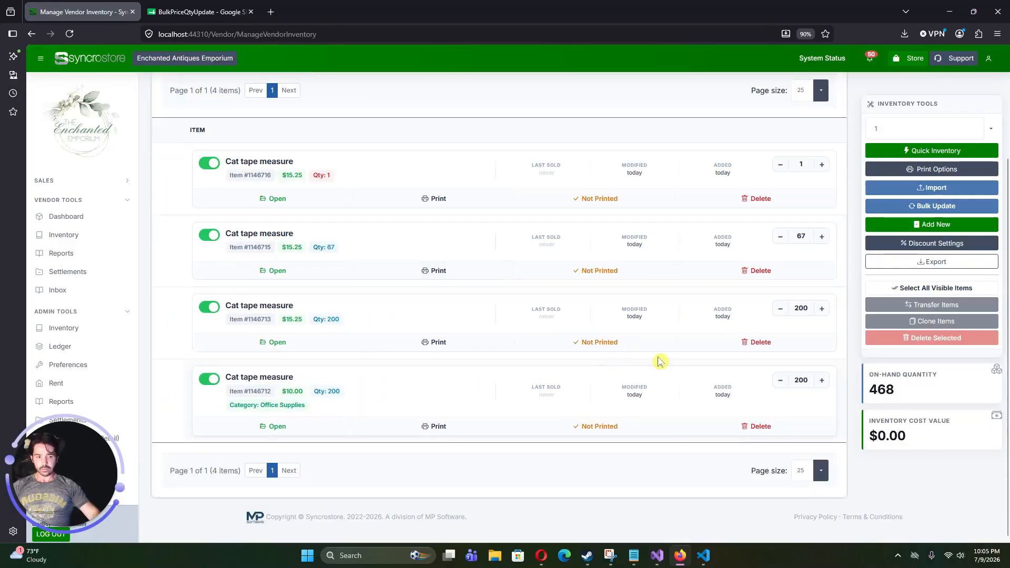
left_click(321, 318)
left_click(328, 394)
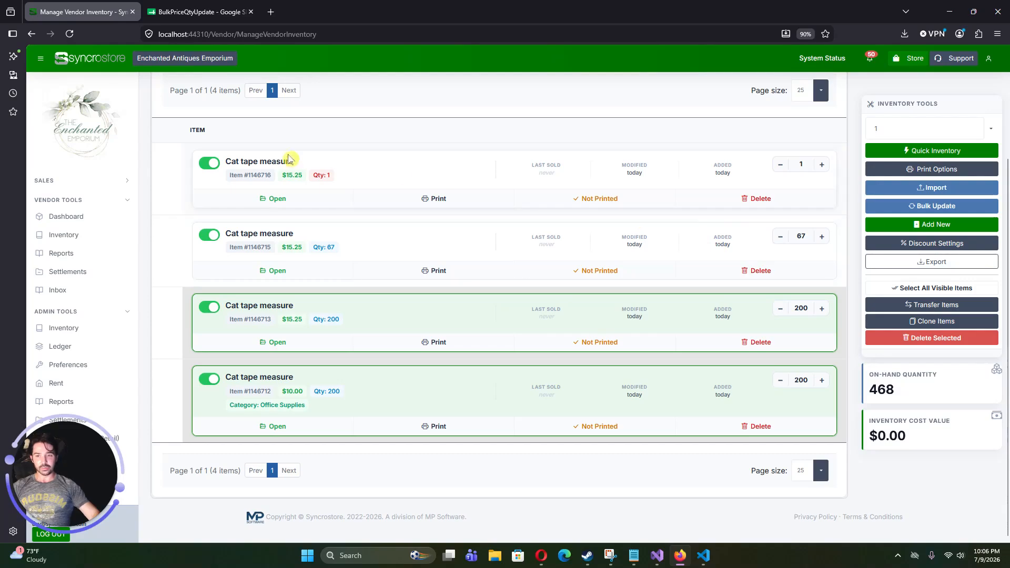
left_click_drag(248, 248, 279, 258)
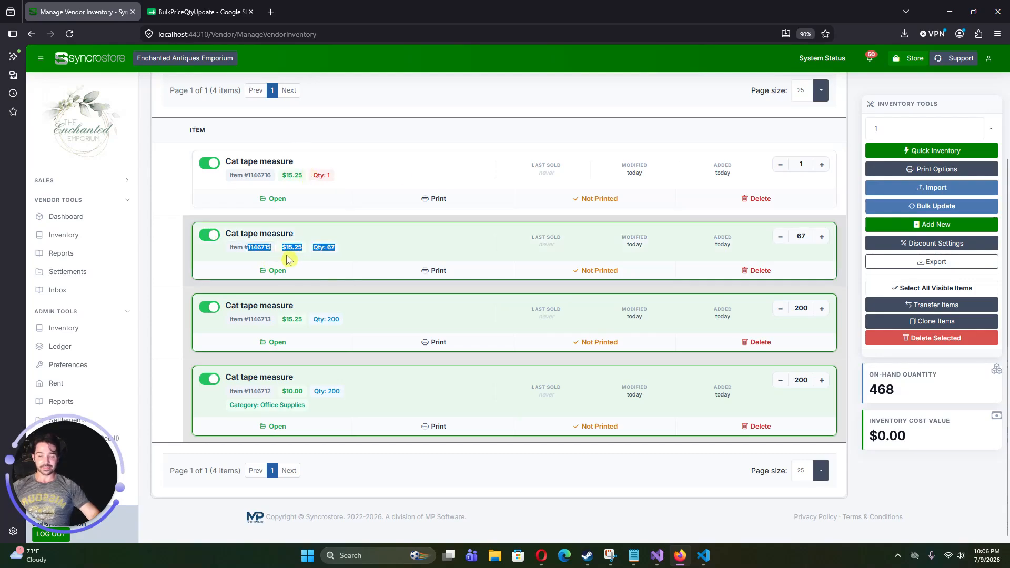
left_click(371, 256)
left_click(309, 319)
left_click(295, 383)
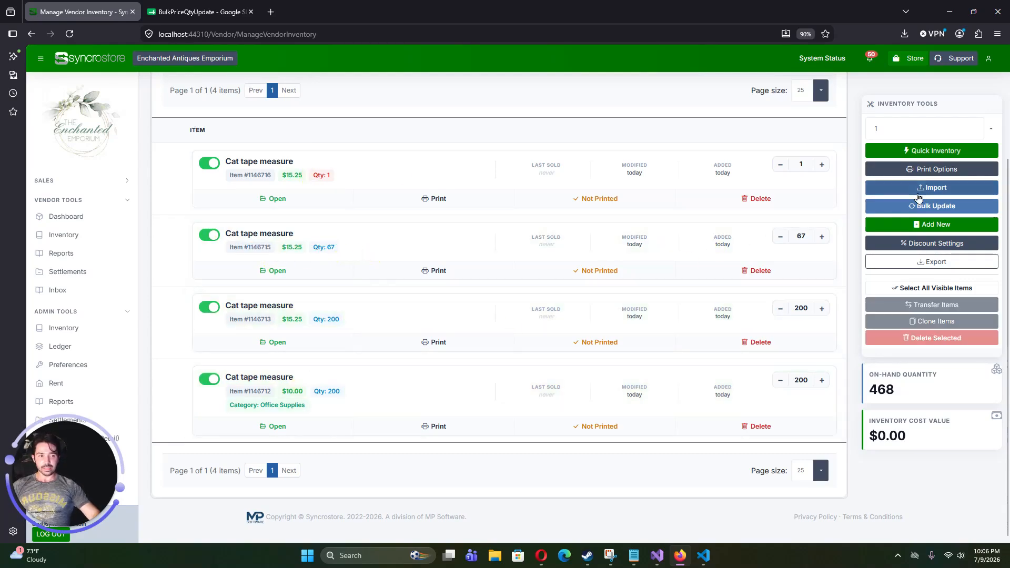
Step: Switch to the BulkPriceQtyUpdate spreadsheet in Google Sheets and examine the variant rows at the end of the data
left_click(176, 11)
scroll(255, 263, "down", 10)
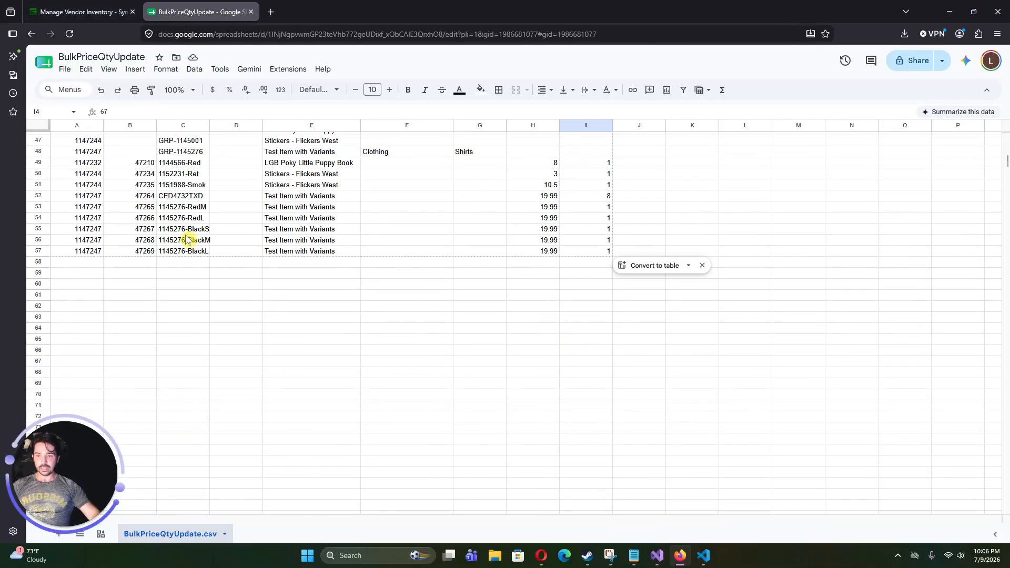